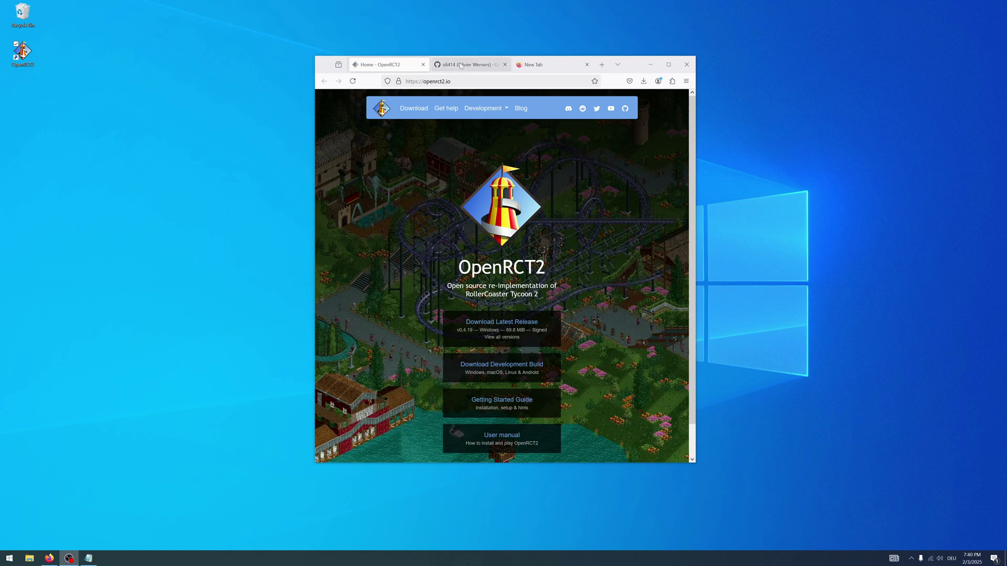
# Open the Blender-RCT-Graphics repository, highlight its Blender 2.79 requirement, then move to an empty tab.
pyautogui.click(461, 66)
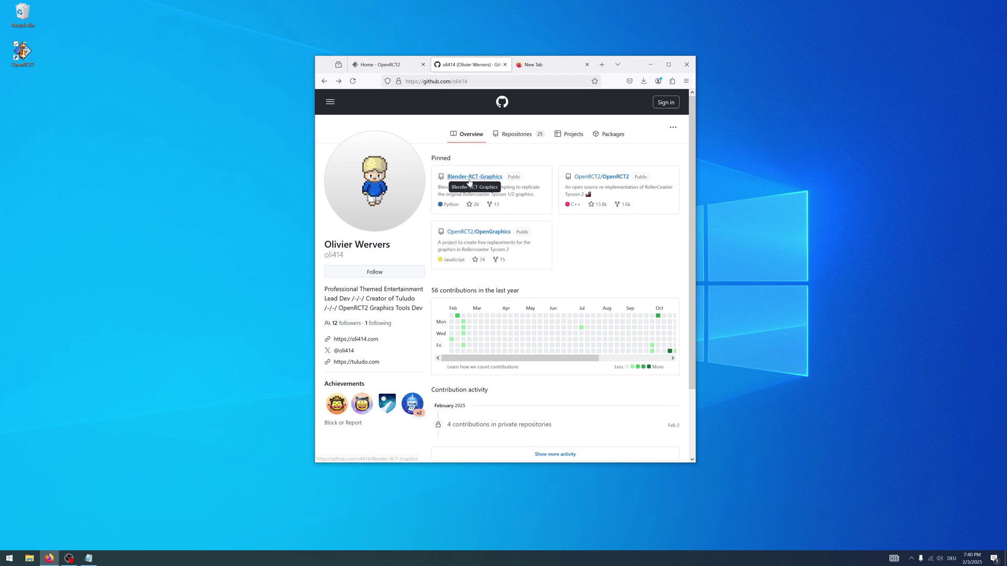
pyautogui.click(470, 181)
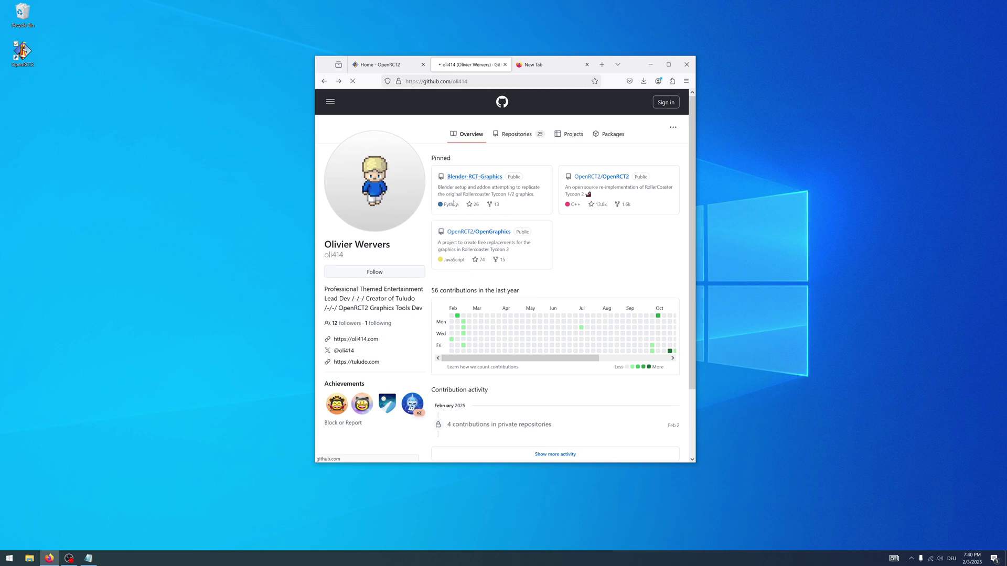
pyautogui.scroll(-5, 512, 236)
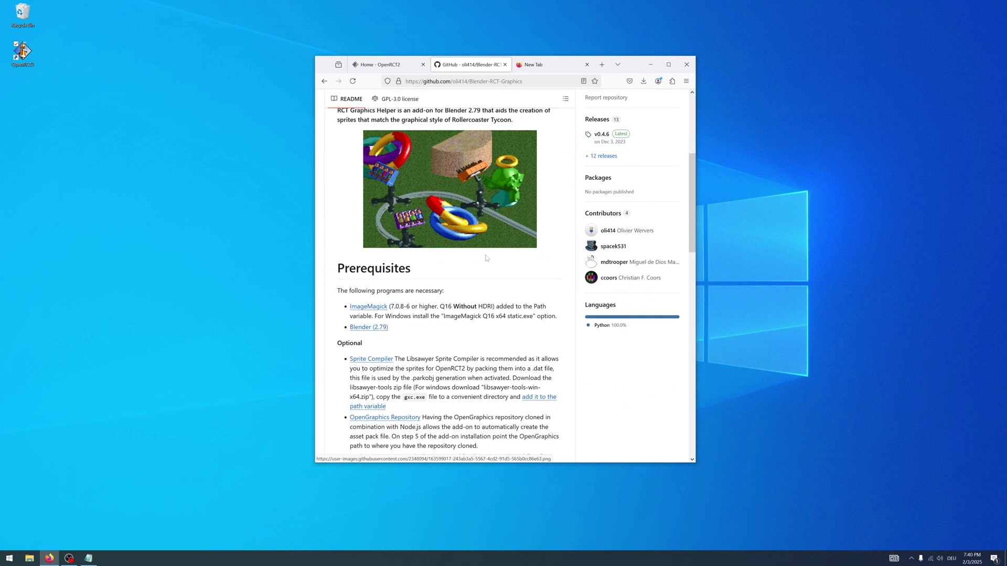
pyautogui.scroll(5, 555, 262)
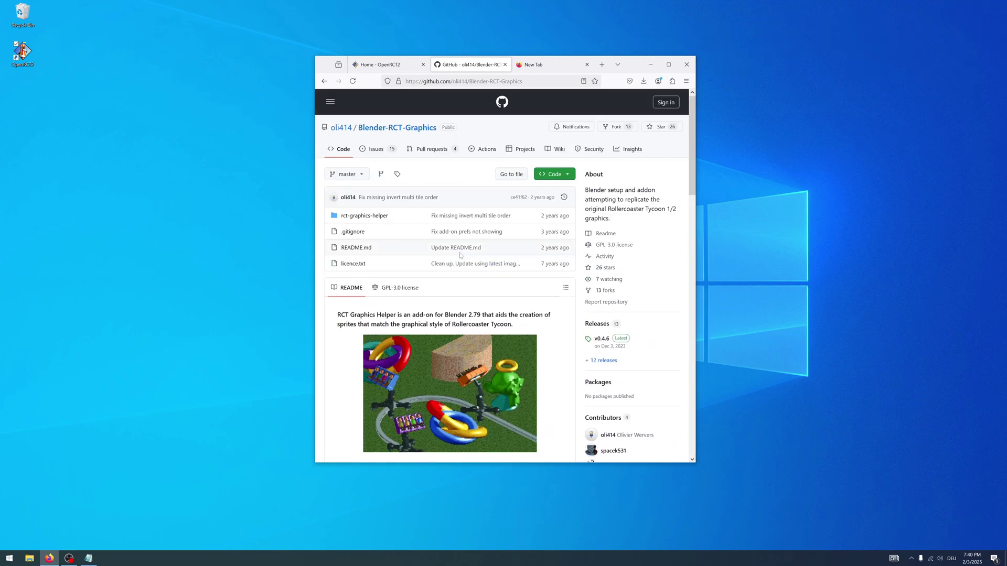
pyautogui.scroll(-2, 460, 254)
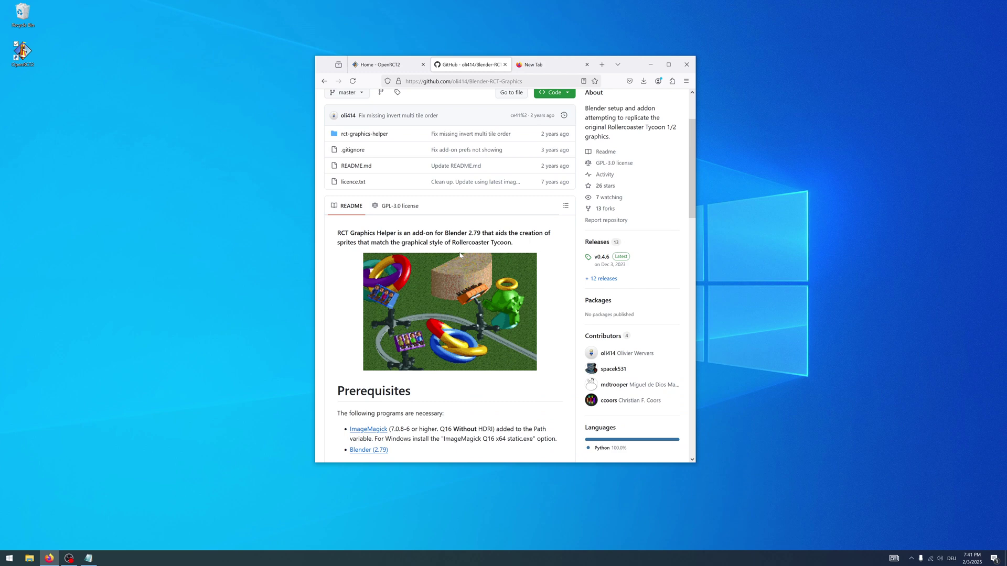
pyautogui.moveTo(465, 233); pyautogui.dragTo(481, 233)
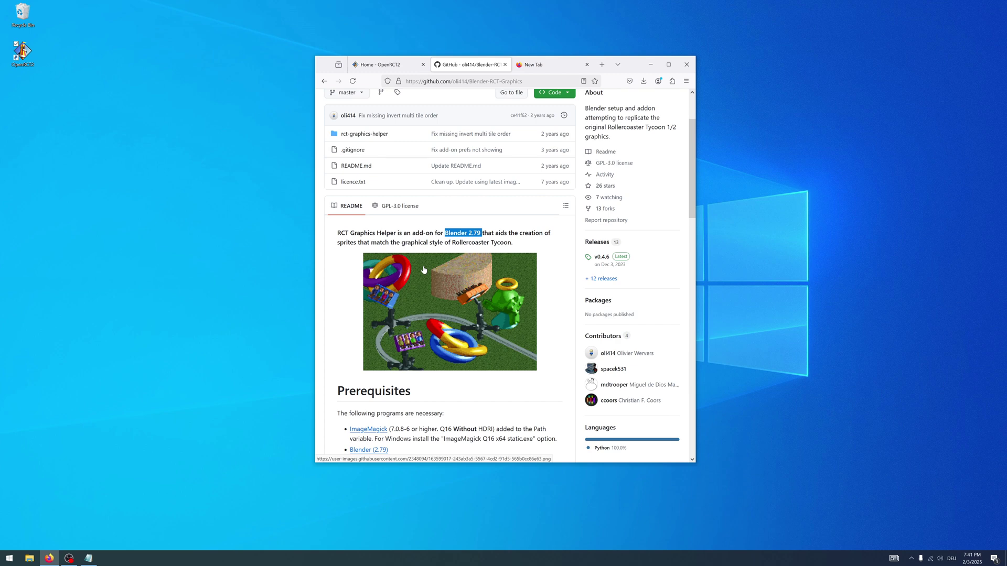
pyautogui.click(554, 66)
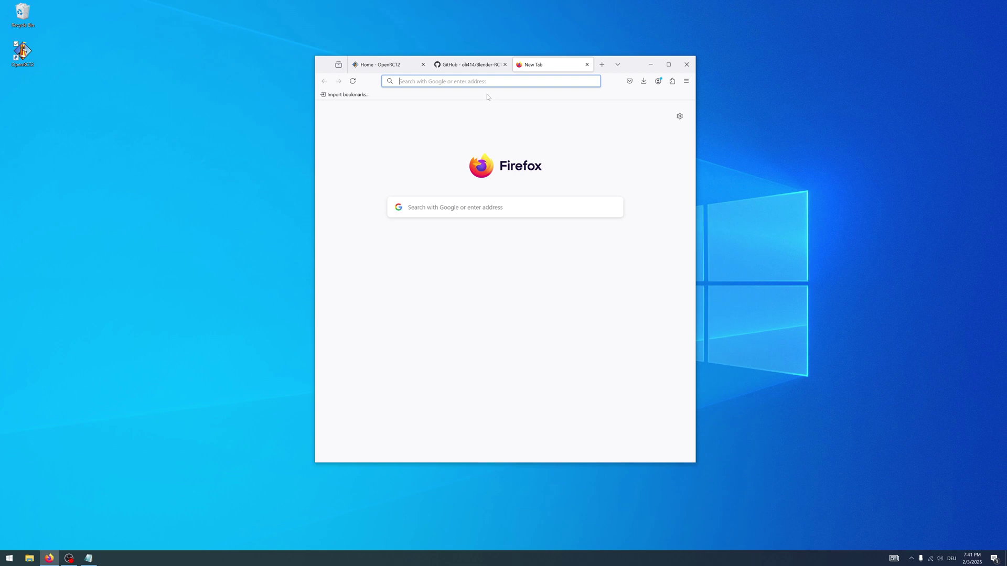
pyautogui.write('blender')
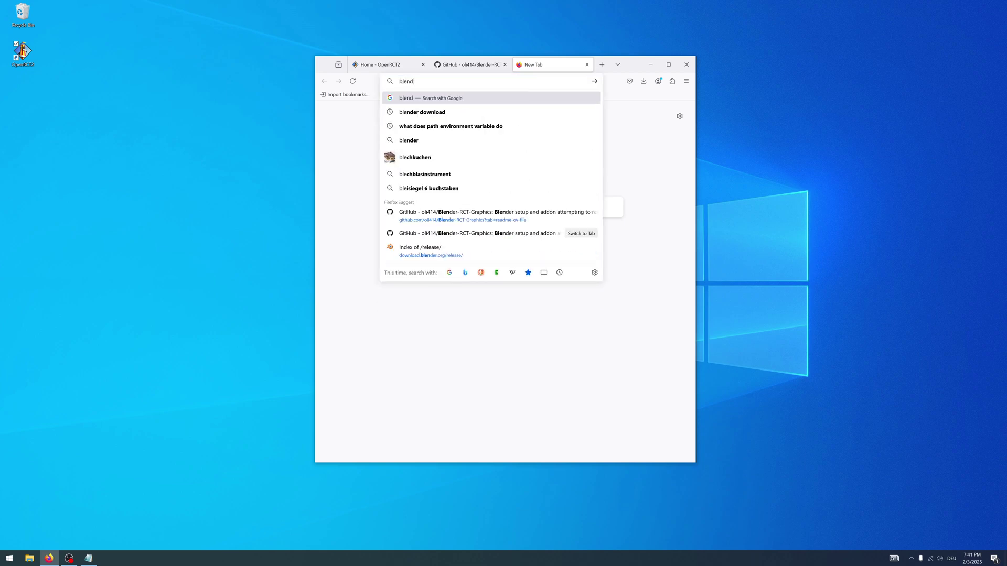
# Download blender-2.79b-windows64.msi from blender.org's Blender2.79 release index and show it in its folder.
pyautogui.press('Return')
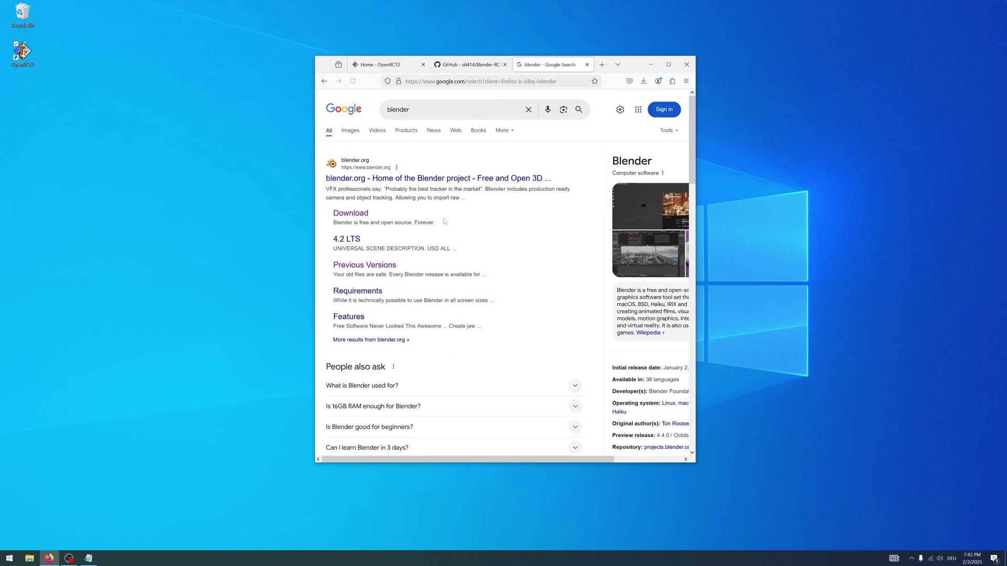
pyautogui.click(365, 218)
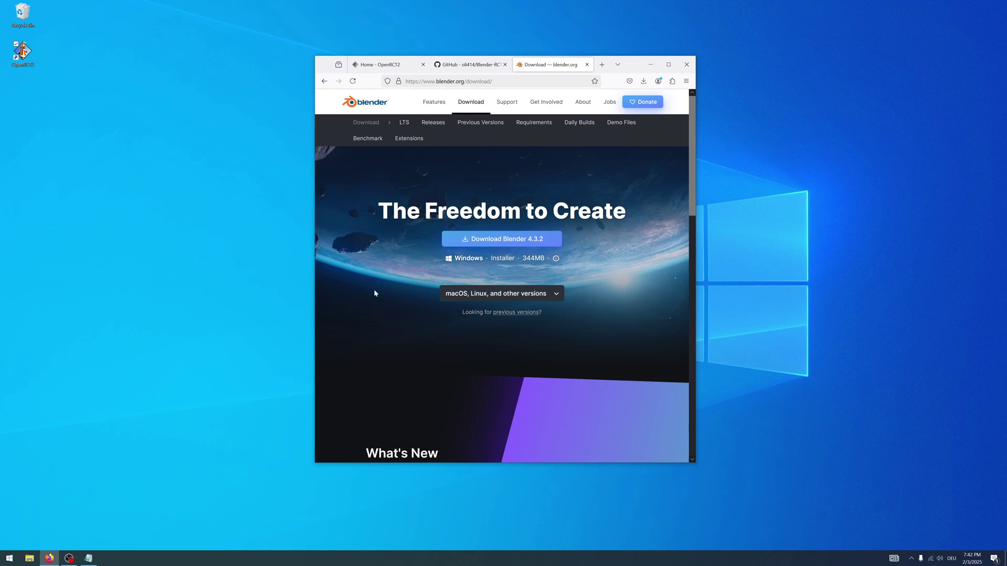
pyautogui.click(509, 312)
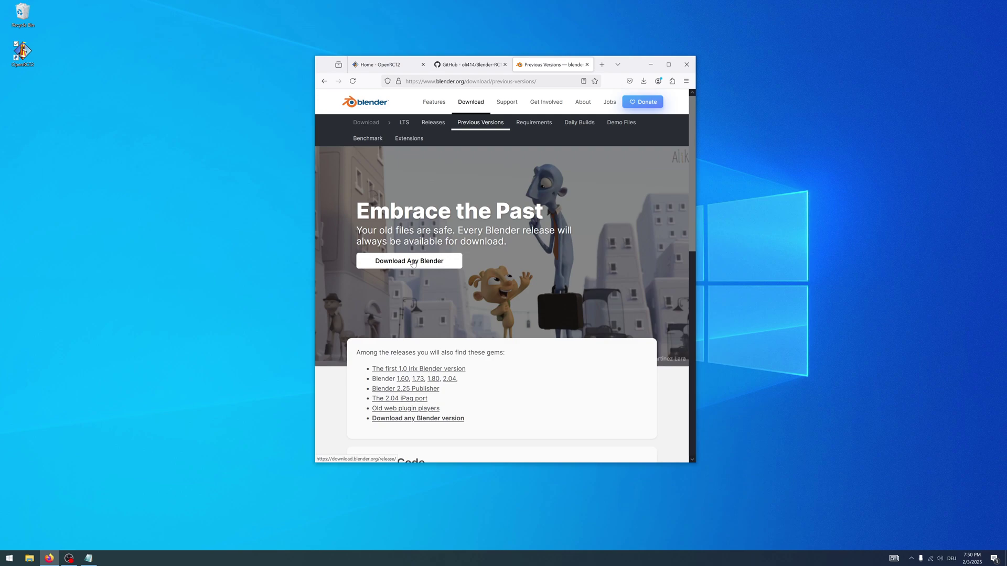
pyautogui.click(412, 262)
pyautogui.scroll(-5, 504, 275)
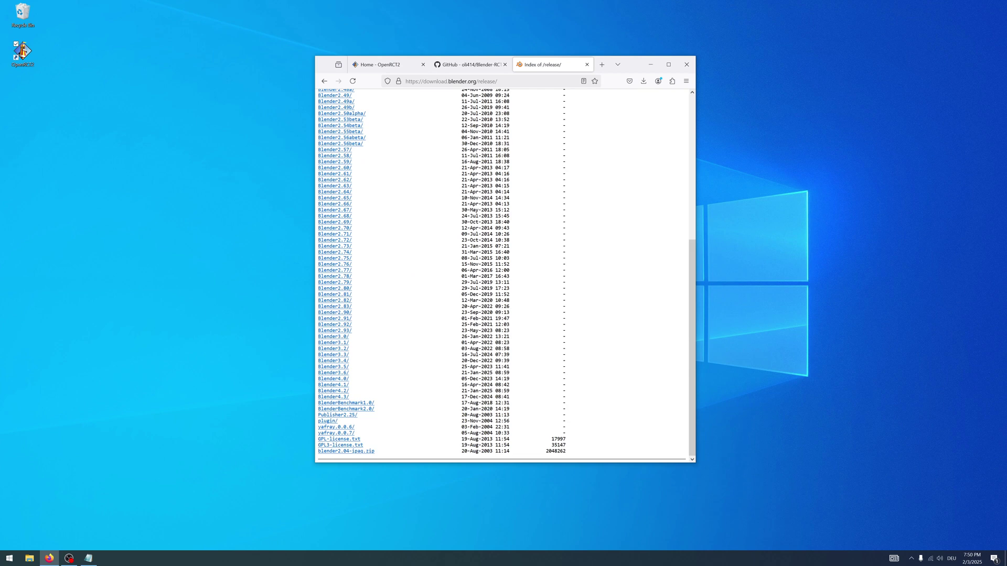
pyautogui.click(345, 285)
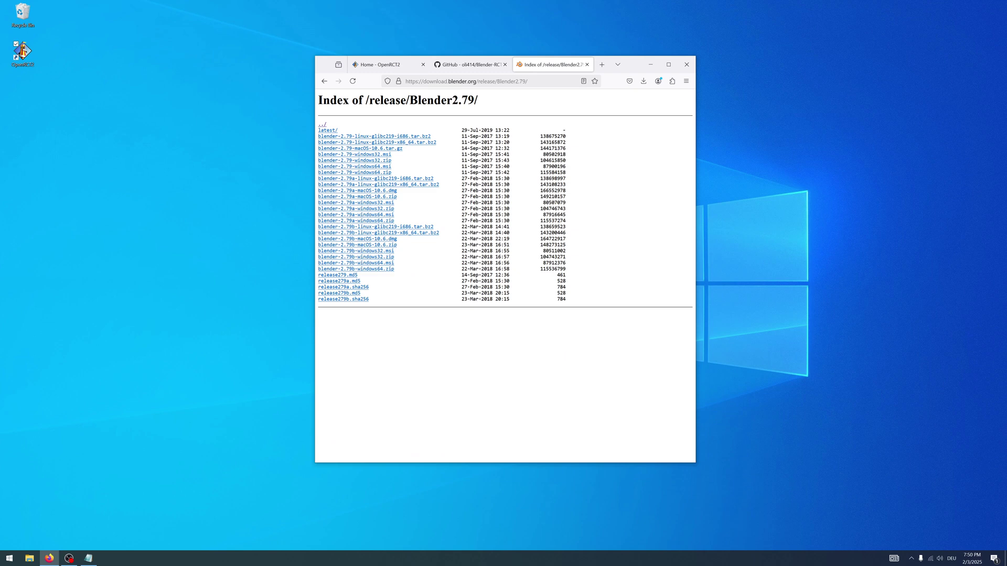
pyautogui.click(378, 265)
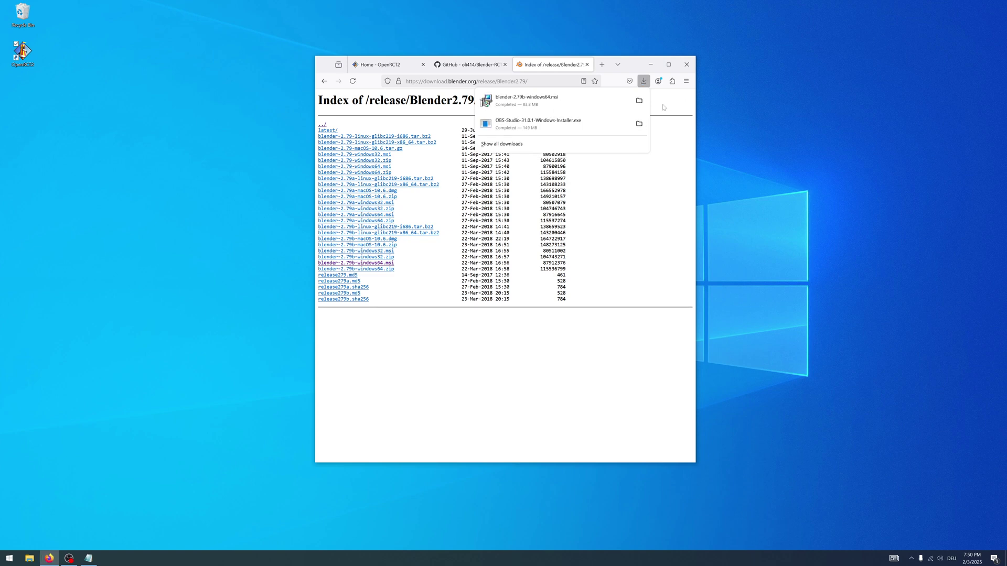
pyautogui.click(639, 103)
# Install Blender 2.79b with default components after accepting the license, then close the wizard.
pyautogui.doubleClick(447, 230)
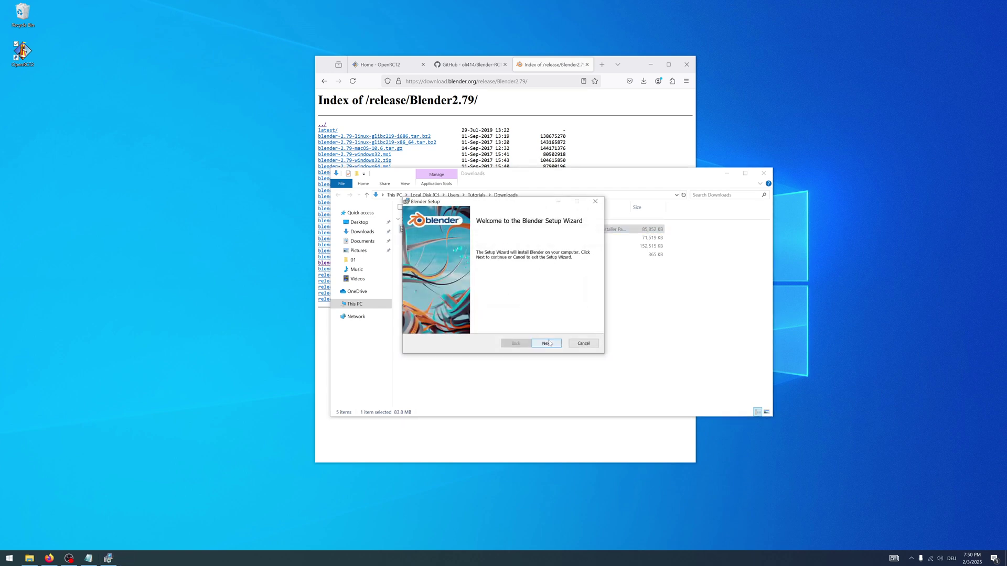
pyautogui.click(548, 344)
pyautogui.click(463, 324)
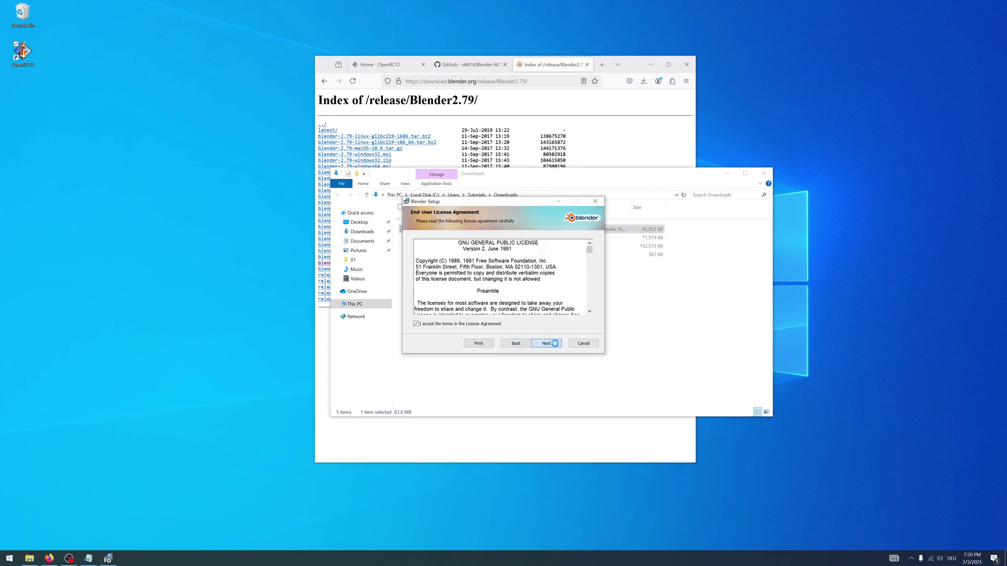
pyautogui.click(549, 344)
pyautogui.click(553, 345)
pyautogui.click(554, 344)
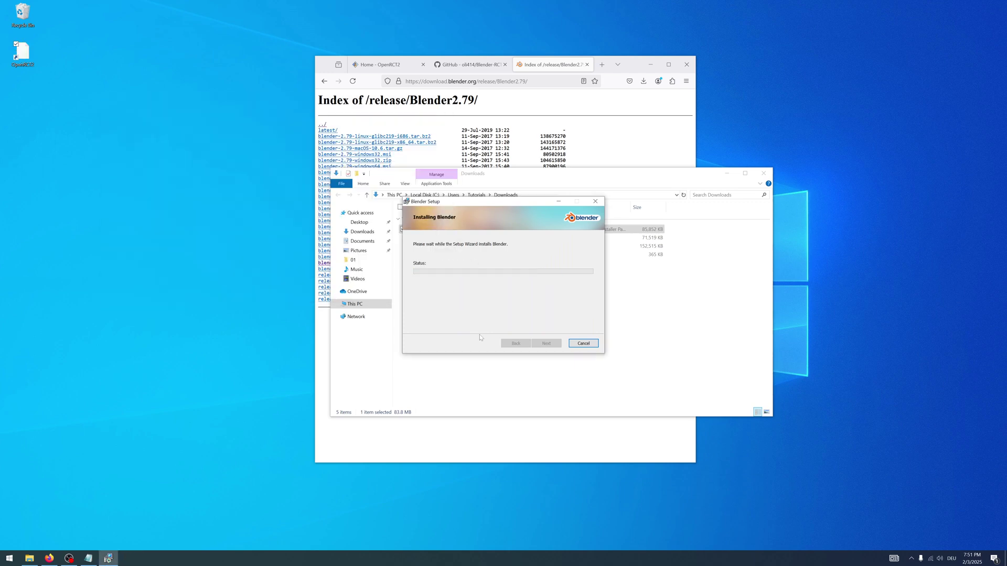
pyautogui.click(553, 346)
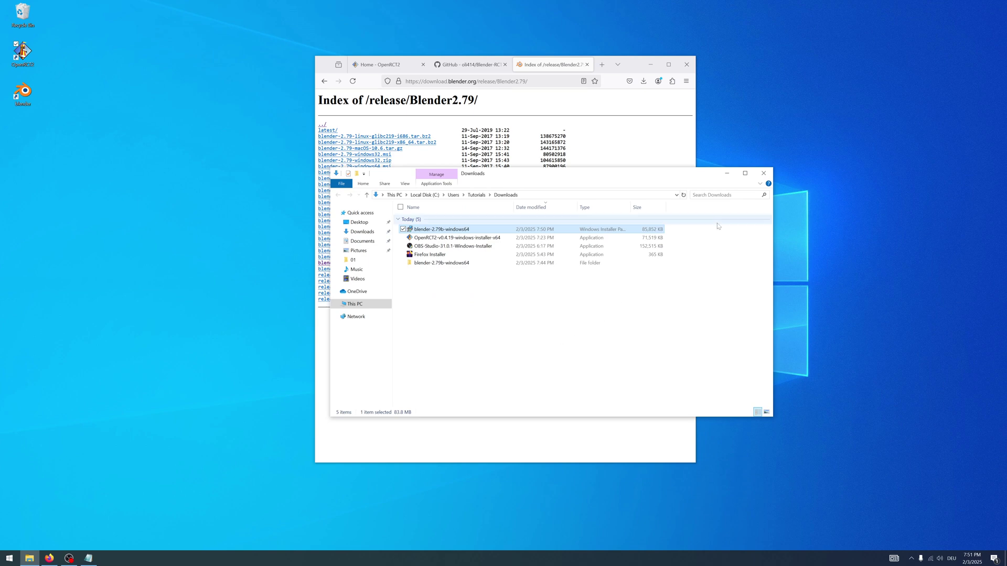
# Download rct-graphics-helper.zip from the Blender-RCT-Graphics v0.5.2 release on GitHub.
pyautogui.click(764, 173)
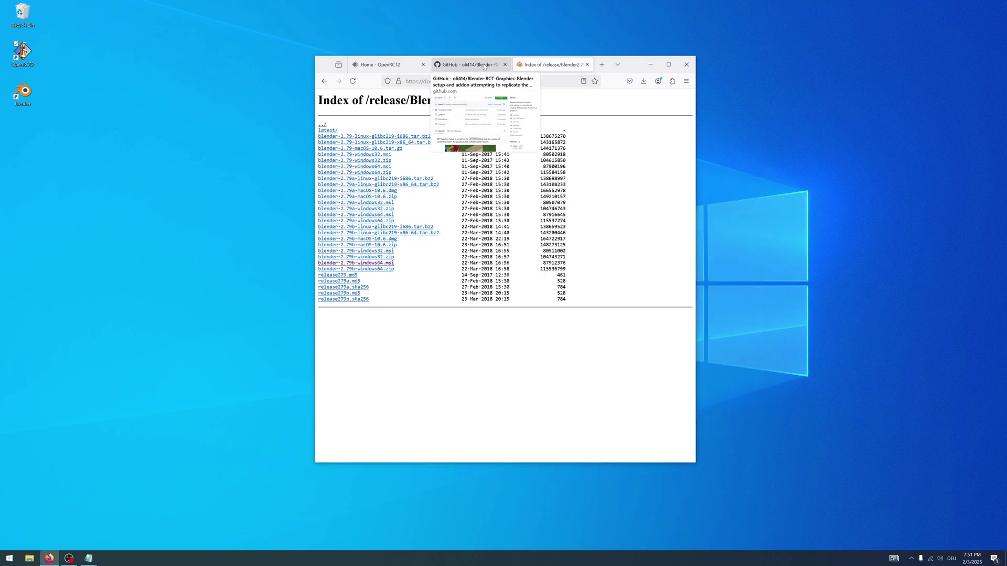
pyautogui.click(458, 66)
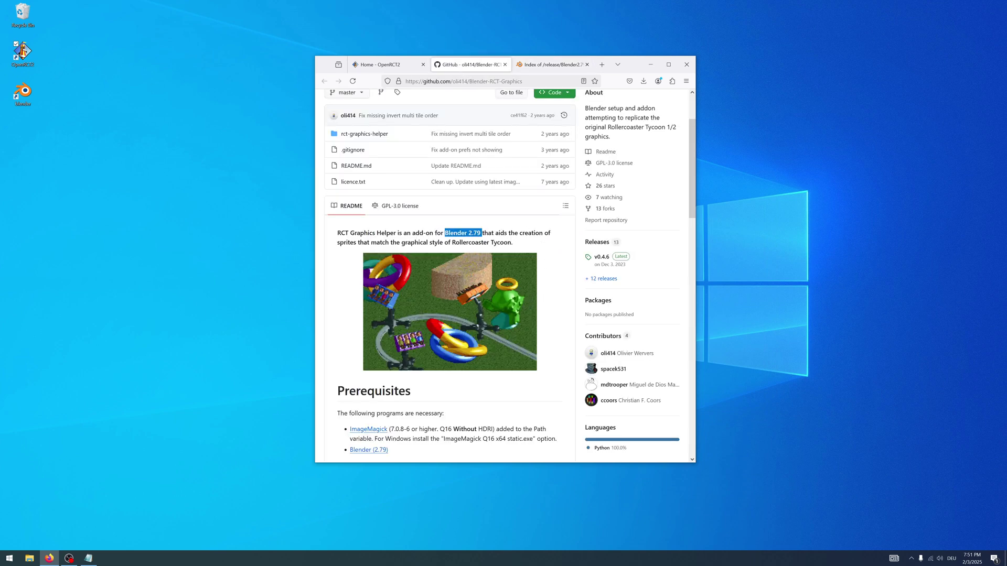
pyautogui.click(523, 241)
pyautogui.scroll(2, 522, 241)
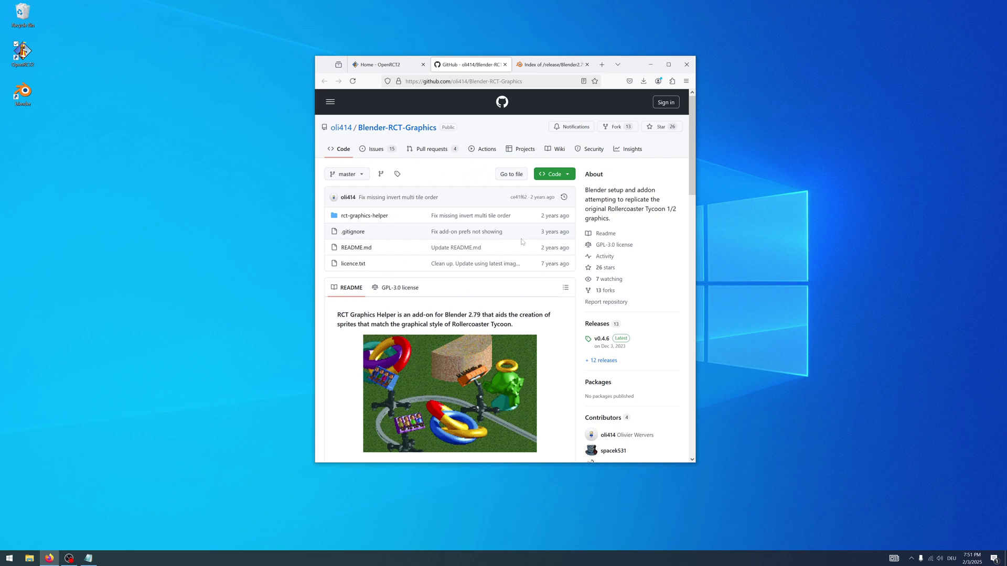
pyautogui.scroll(-3, 521, 241)
pyautogui.scroll(-3, 520, 242)
pyautogui.scroll(-3, 518, 244)
pyautogui.scroll(-3, 445, 275)
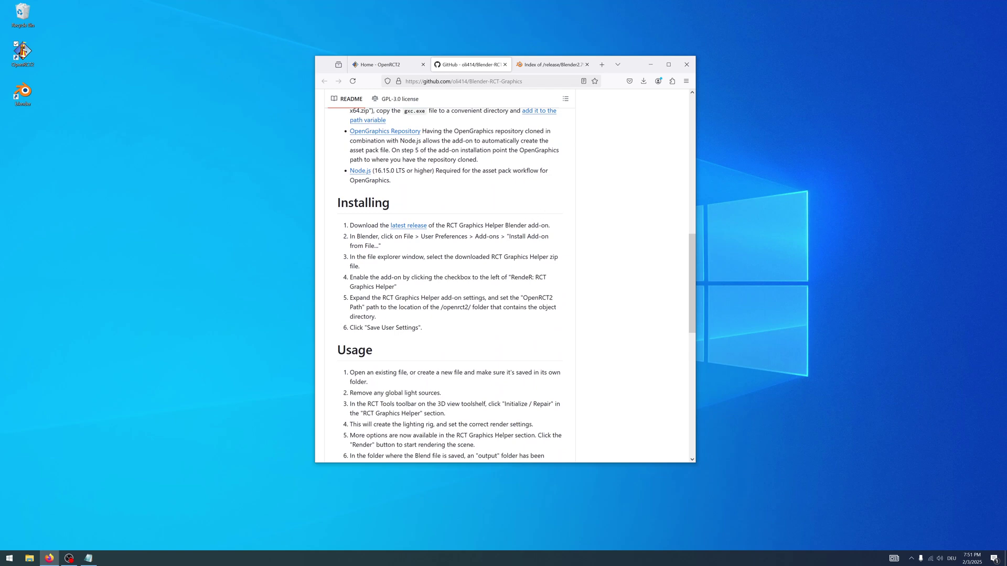
pyautogui.click(416, 228)
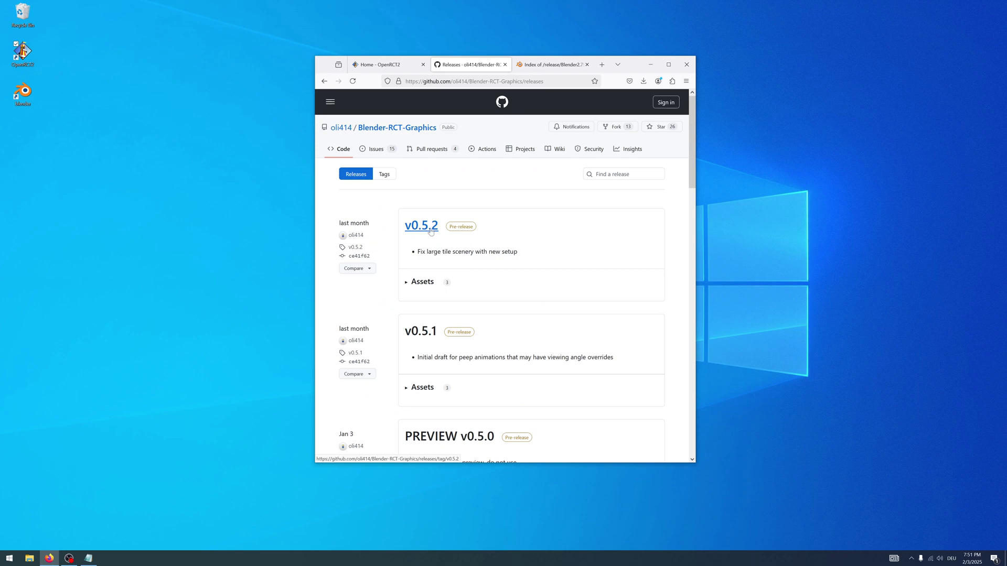
pyautogui.click(430, 230)
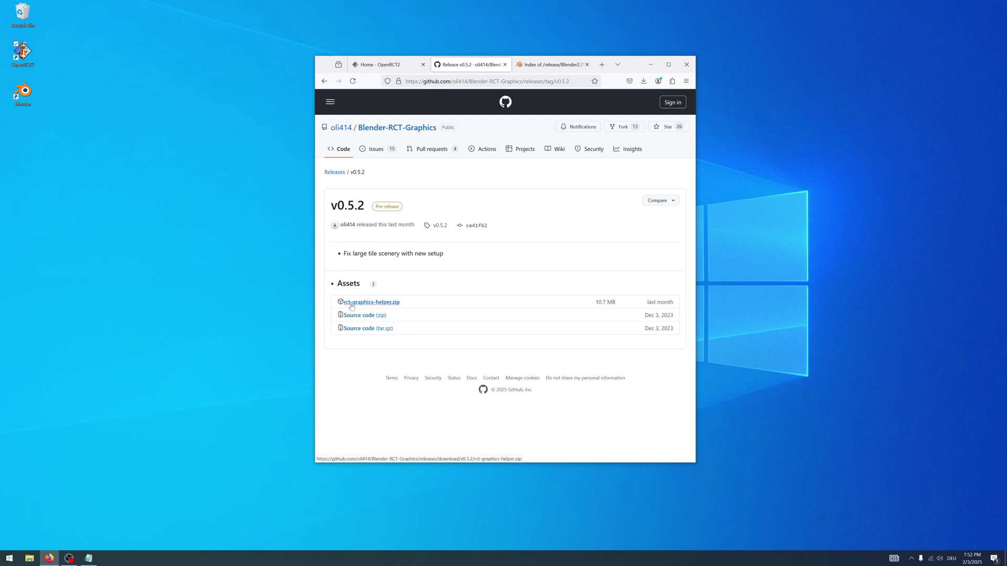
pyautogui.click(381, 306)
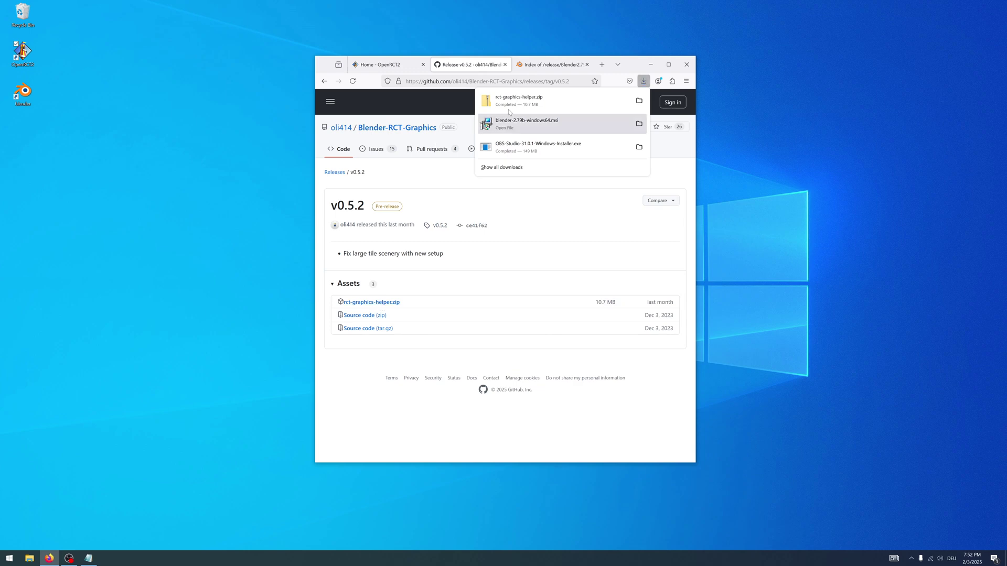
# Open Blender's User Preferences on the Add-ons list.
pyautogui.click(384, 66)
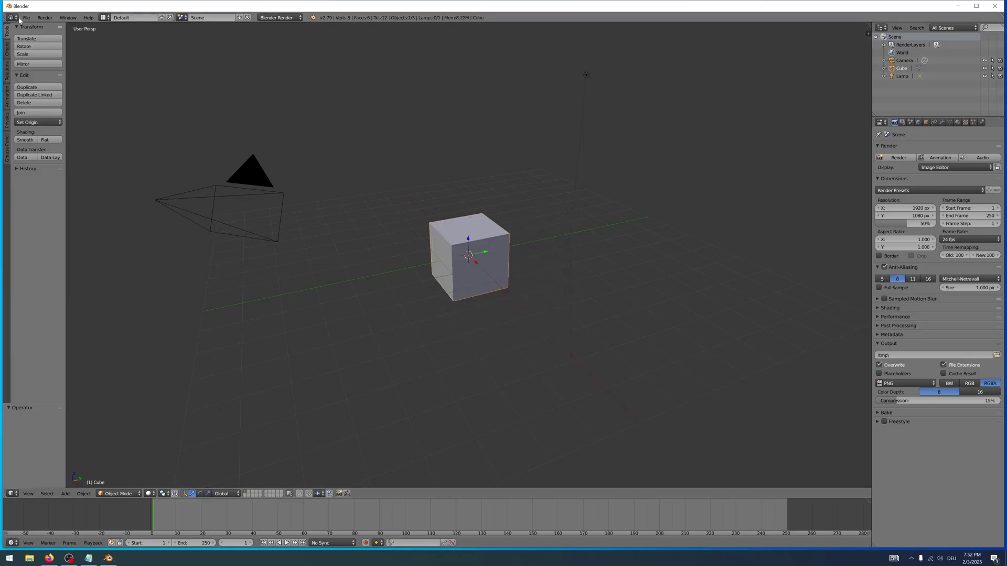
pyautogui.click(26, 17)
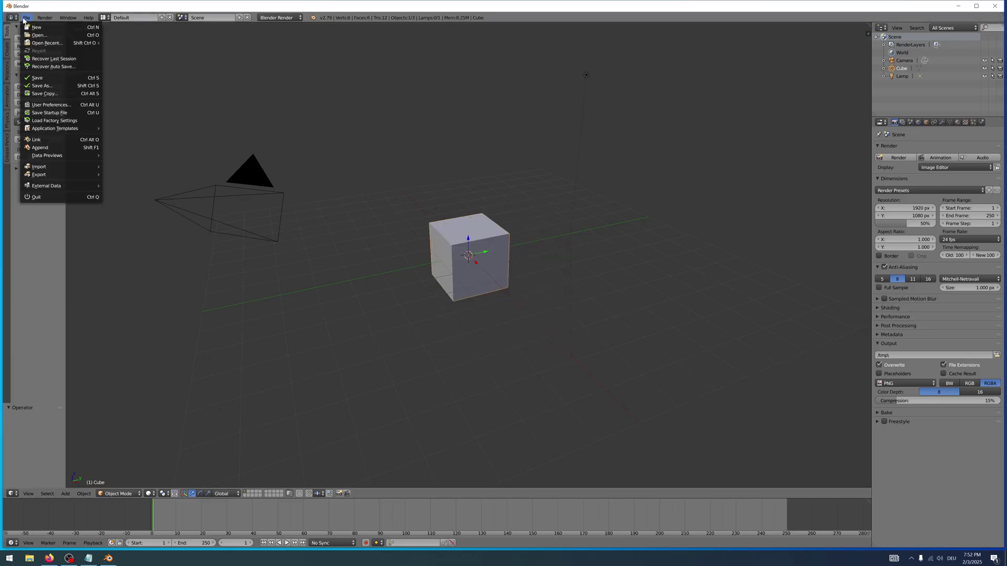
pyautogui.click(107, 201)
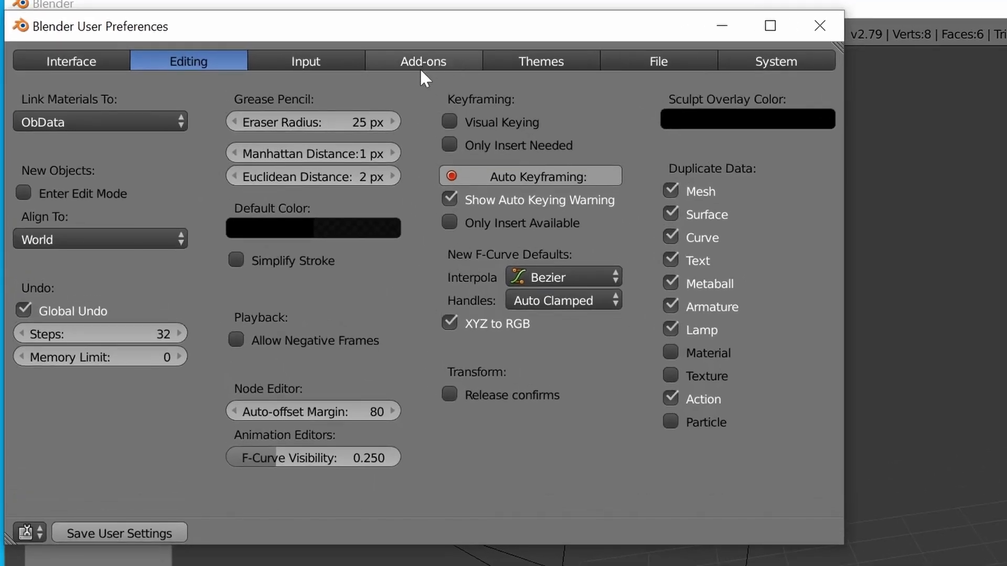
pyautogui.click(417, 63)
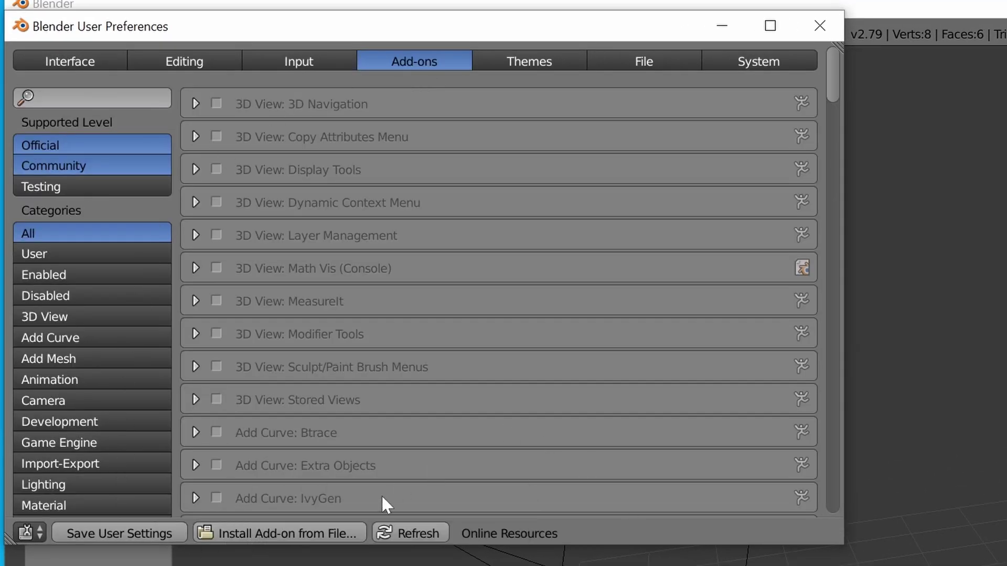
# Install and enable RCT Graphics Helper from rct-graphics-helper.zip, then save the user settings.
pyautogui.click(343, 535)
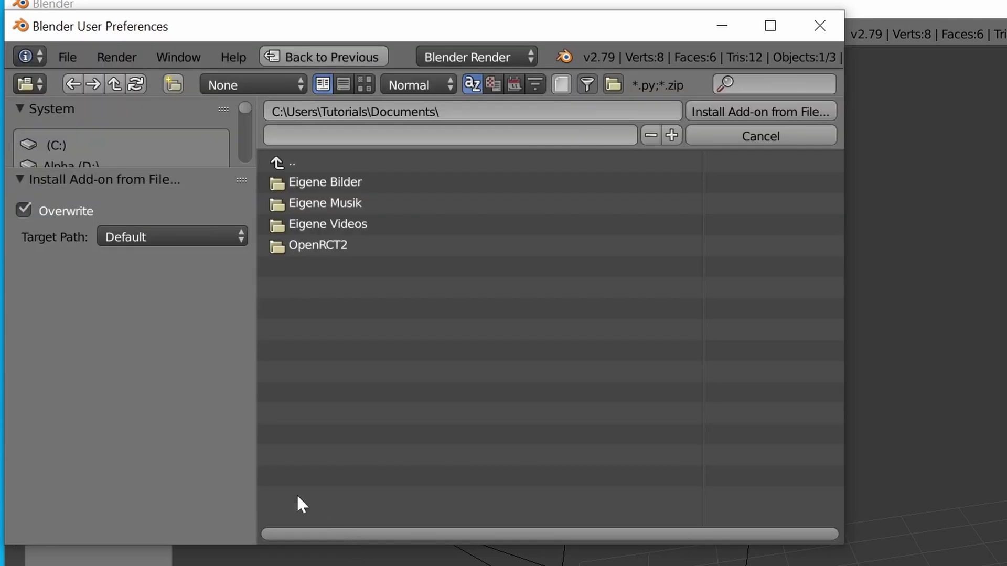
pyautogui.moveTo(122, 169); pyautogui.dragTo(130, 361)
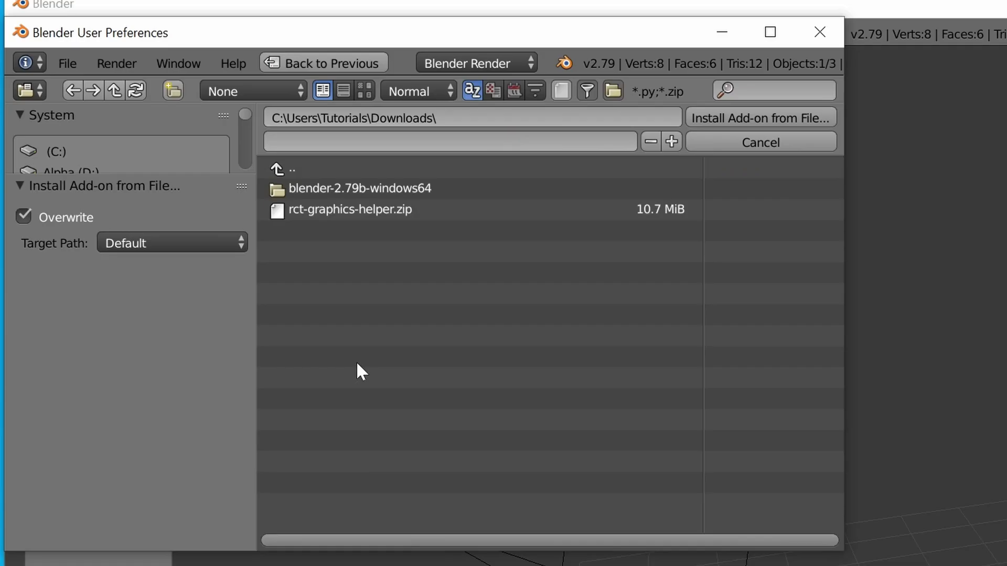
pyautogui.click(369, 212)
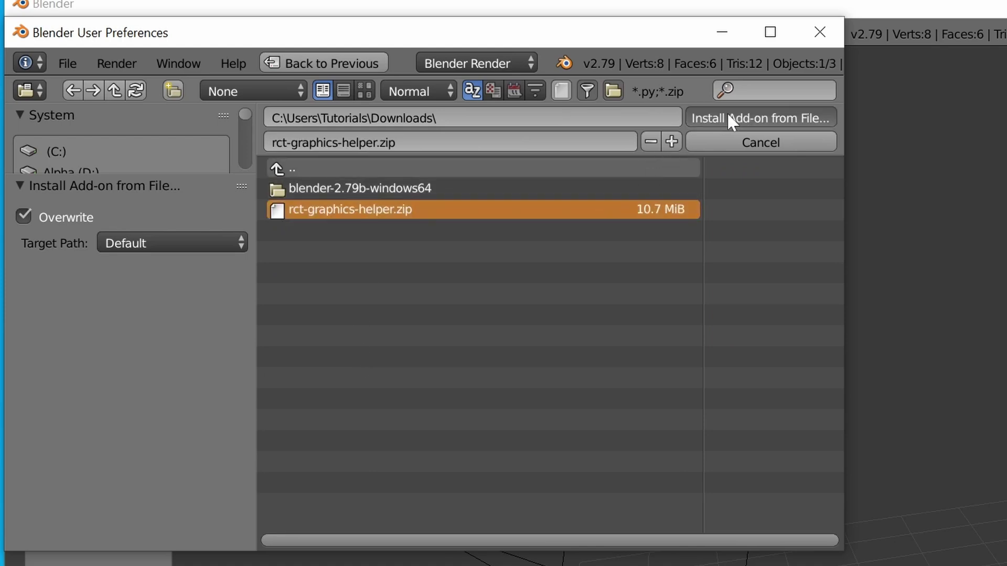
pyautogui.press('Return')
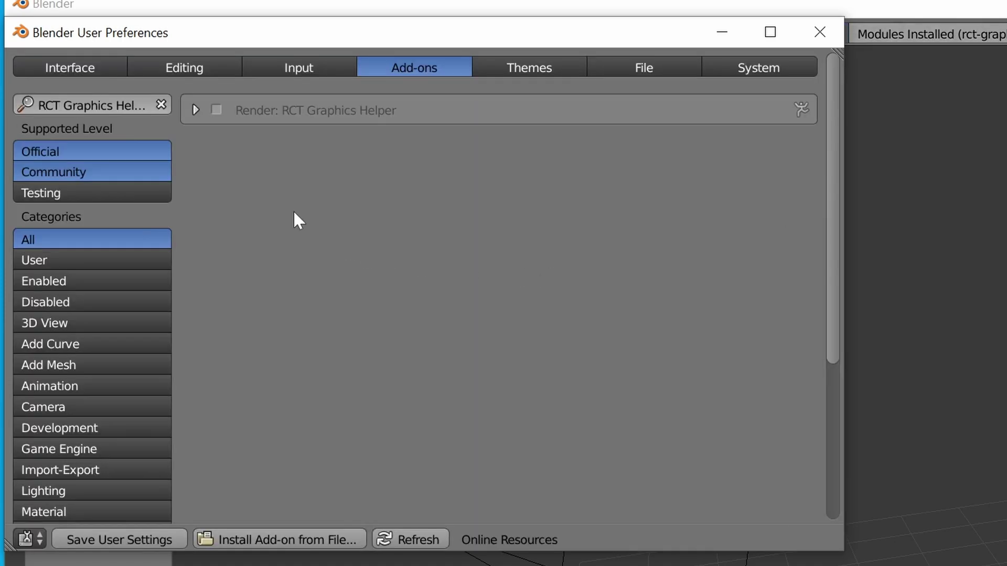
pyautogui.click(214, 110)
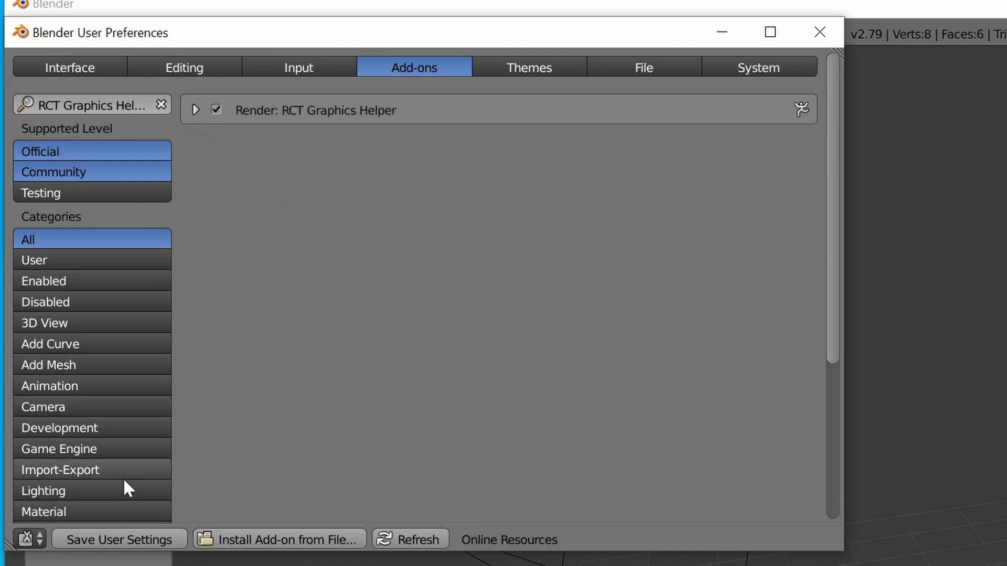
pyautogui.click(96, 542)
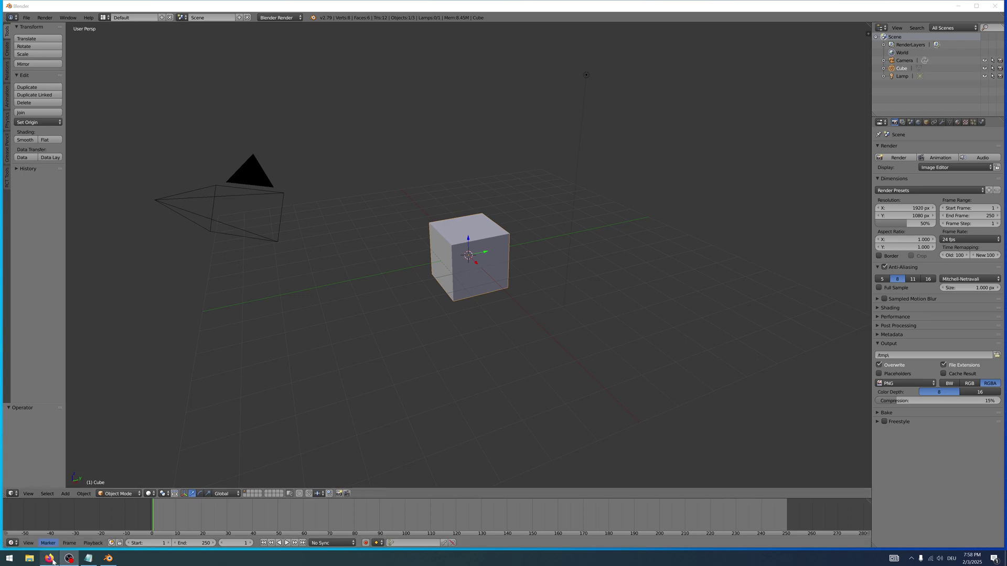
# Bring the browser forward and open the Blender-RCT-Graphics repository page from the release tab.
pyautogui.click(50, 559)
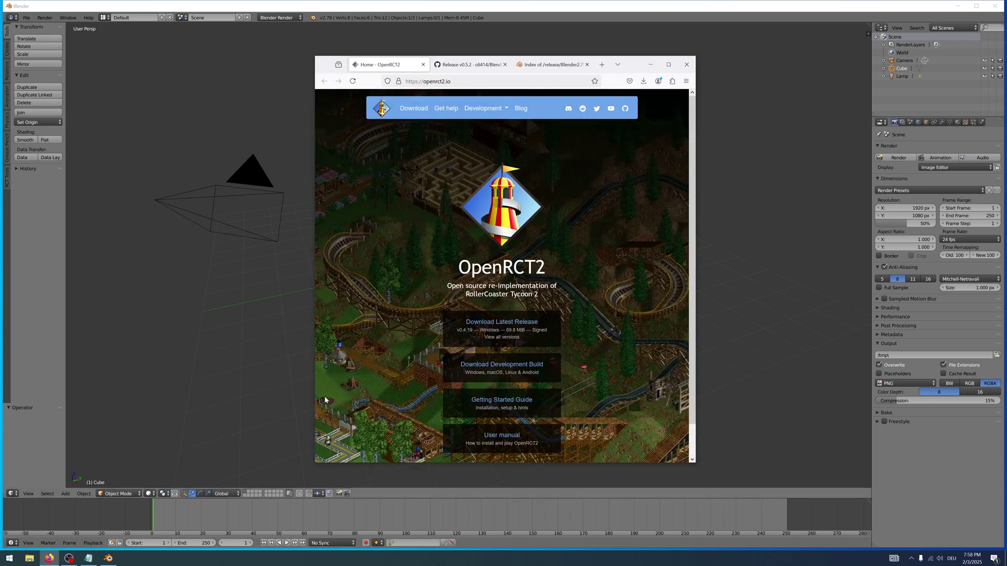
pyautogui.click(477, 66)
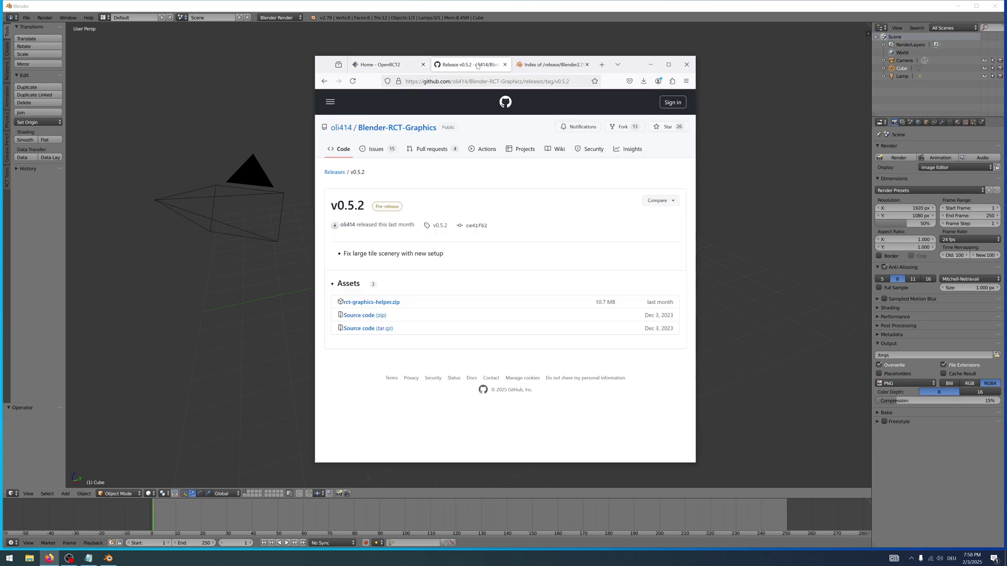
pyautogui.click(378, 129)
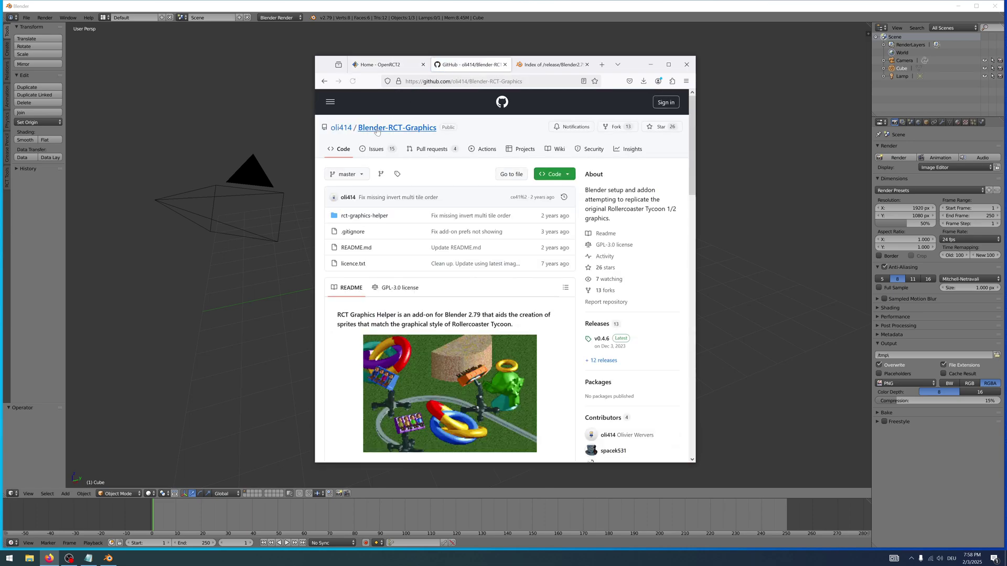
pyautogui.scroll(-5, 422, 140)
pyautogui.scroll(-4, 421, 140)
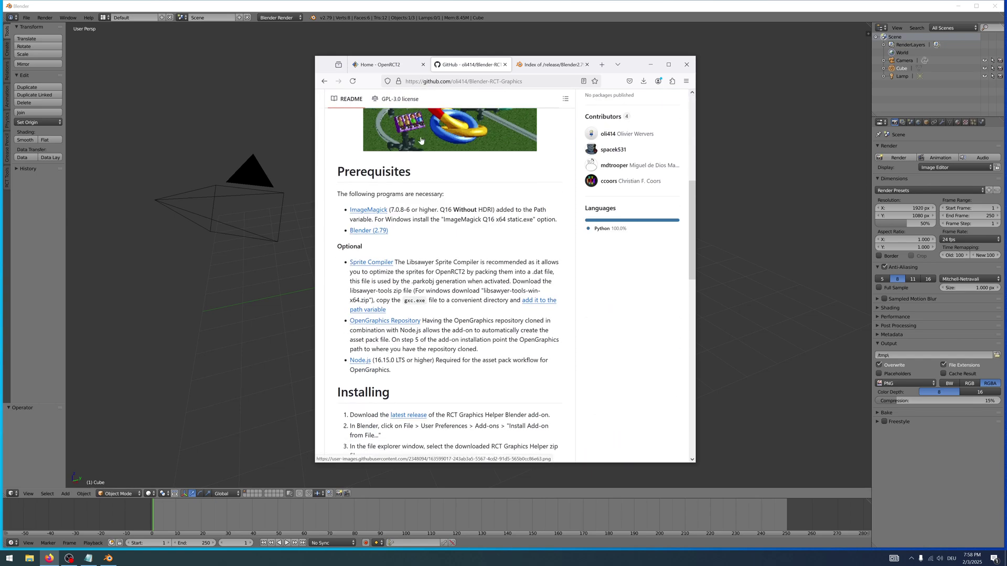
pyautogui.scroll(1, 453, 150)
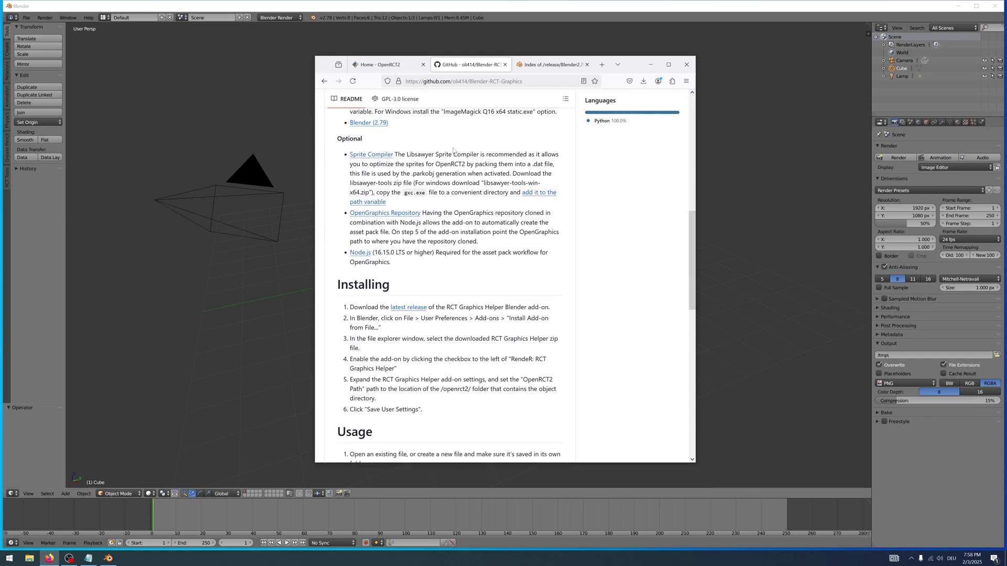
pyautogui.scroll(2, 453, 150)
pyautogui.scroll(1, 454, 151)
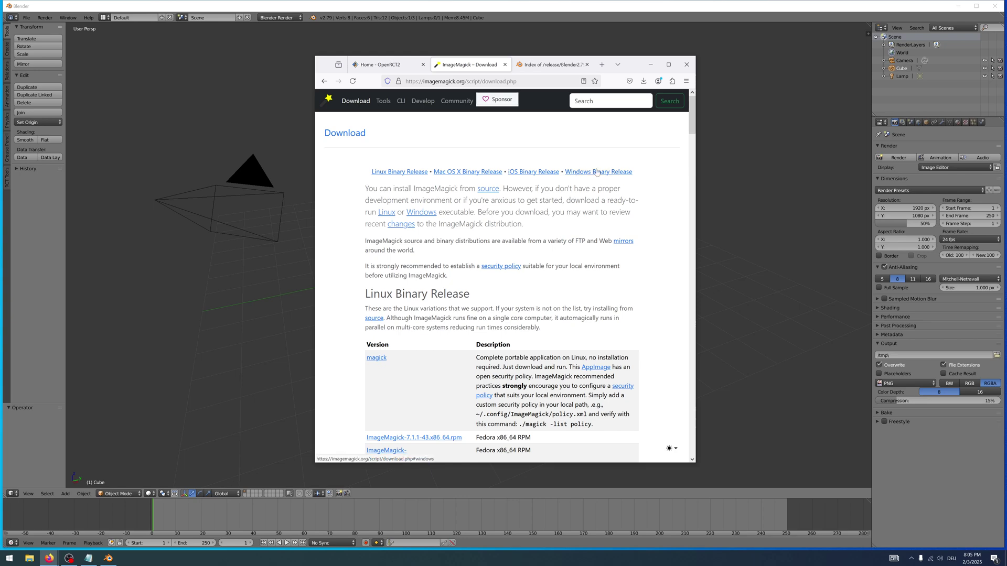
pyautogui.moveTo(691, 119)
pyautogui.mouseDown()
pyautogui.moveTo(691, 364)
pyautogui.moveTo(688, 319)
pyautogui.mouseUp()
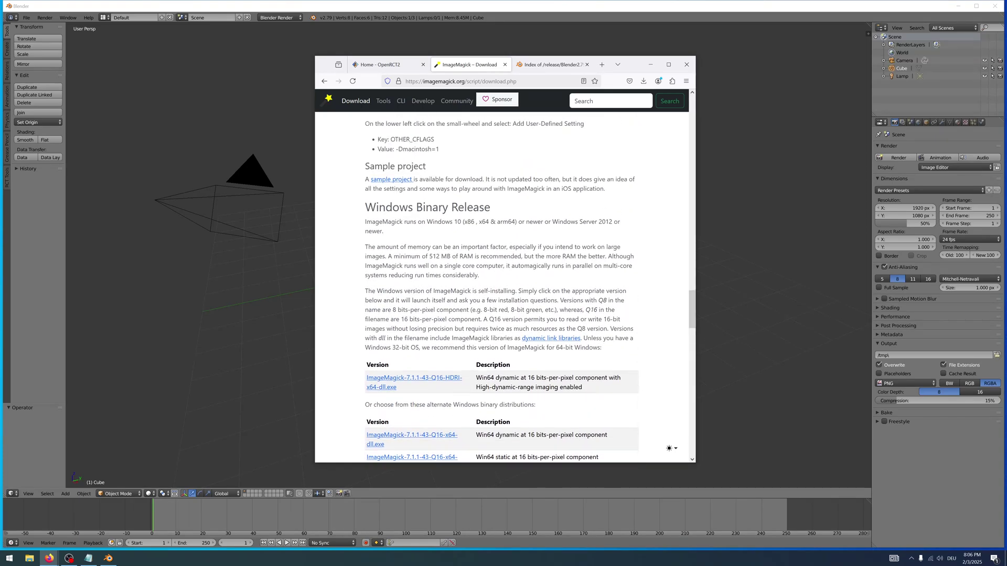
pyautogui.moveTo(364, 208); pyautogui.dragTo(483, 224)
# Download the ImageMagick-7.1.1-43-Q16-x64-static.exe Windows installer.
pyautogui.click(483, 224)
pyautogui.scroll(-2, 483, 224)
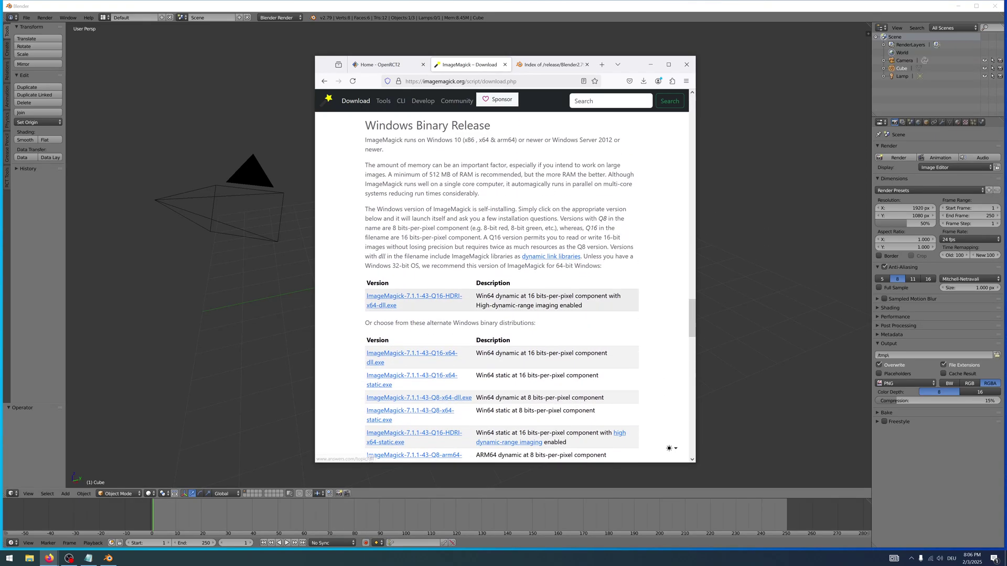
pyautogui.scroll(-2, 503, 275)
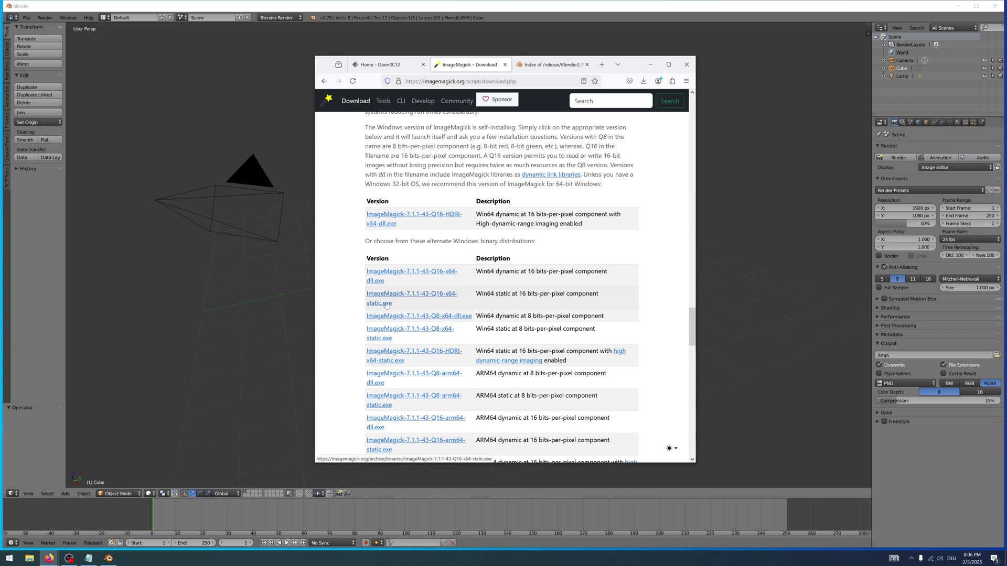
pyautogui.click(387, 304)
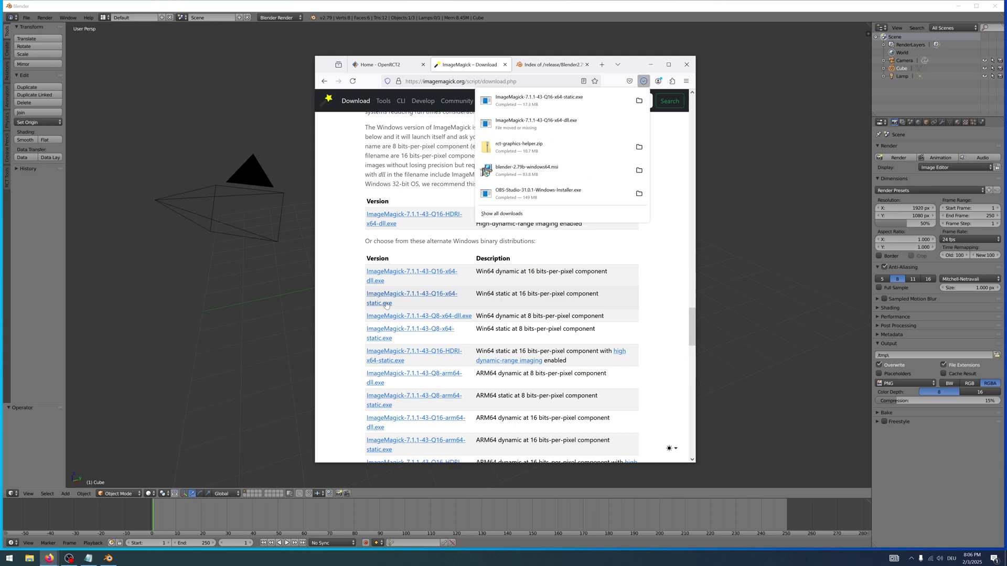
# Install ImageMagick 7.1.1 Q16, keeping its application directory added to the system path.
pyautogui.click(639, 101)
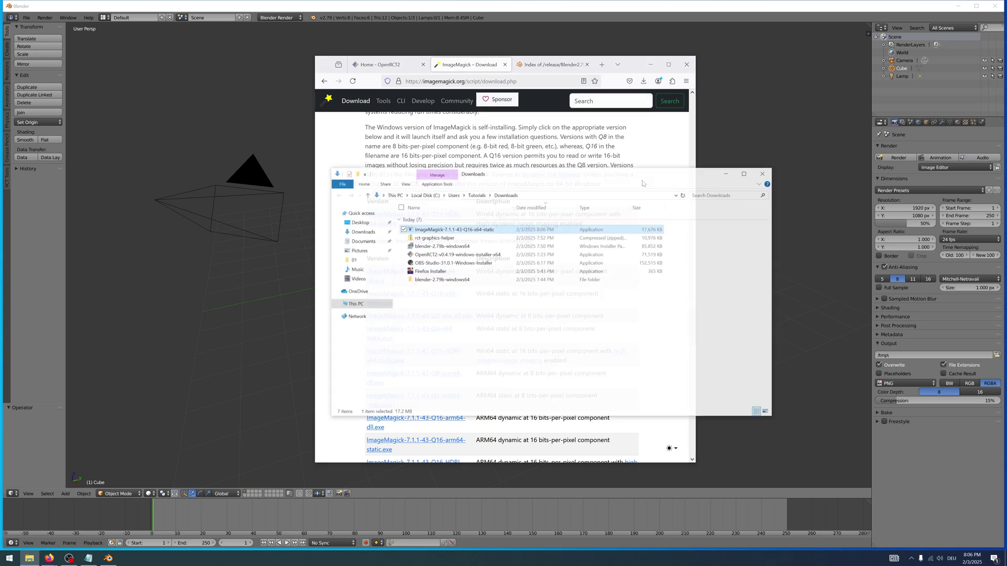
pyautogui.doubleClick(459, 230)
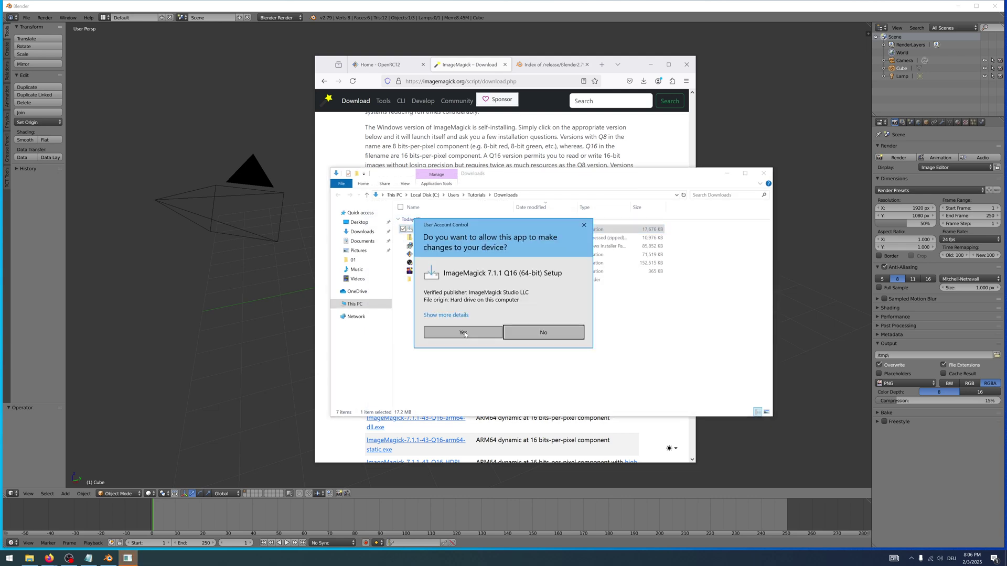
pyautogui.click(465, 332)
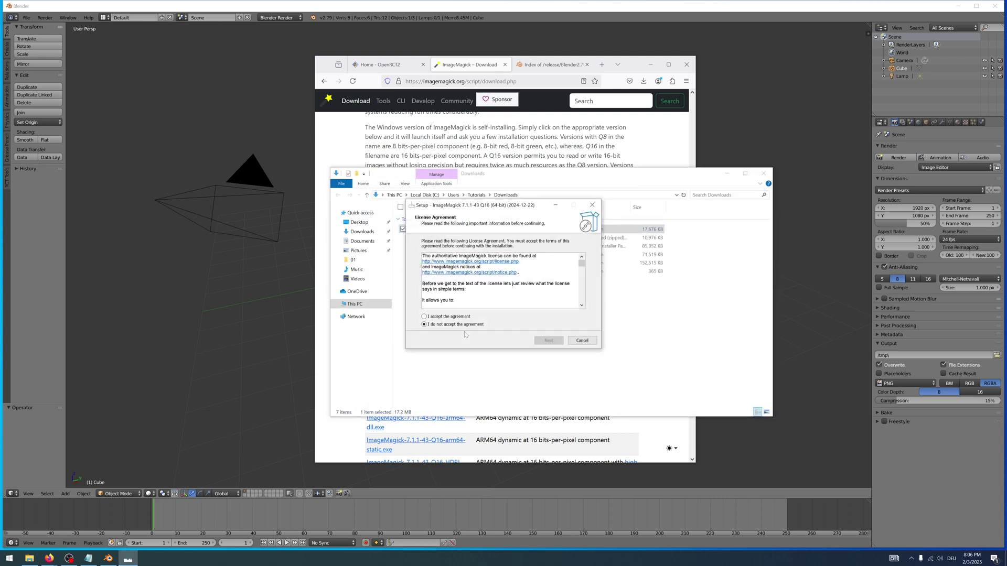
pyautogui.click(453, 317)
pyautogui.click(550, 340)
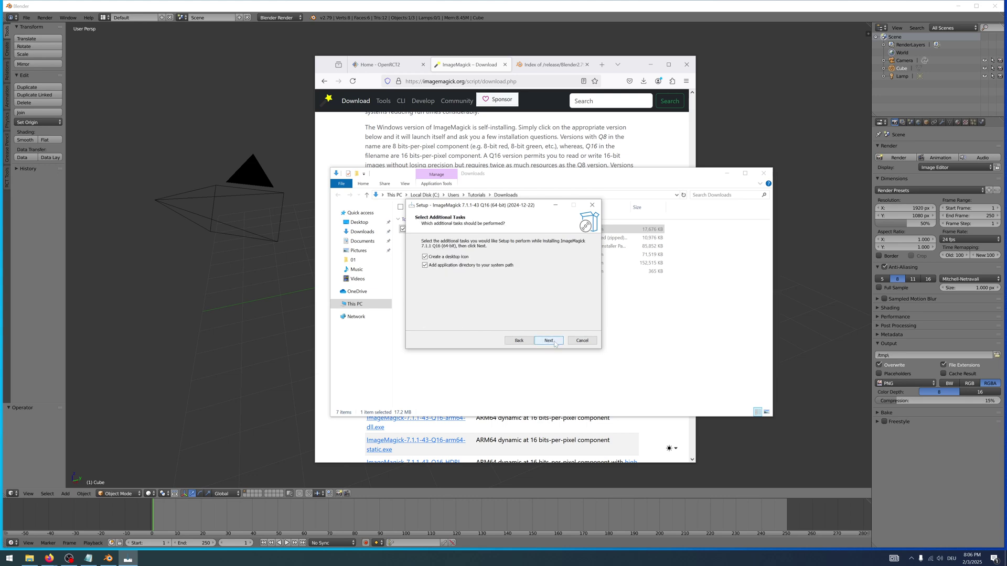
pyautogui.click(549, 341)
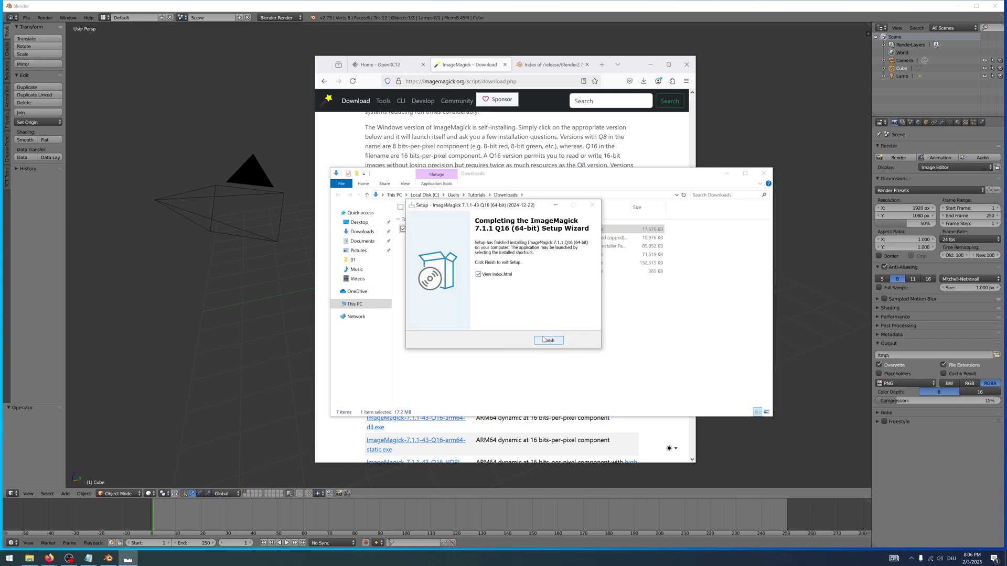
pyautogui.click(550, 341)
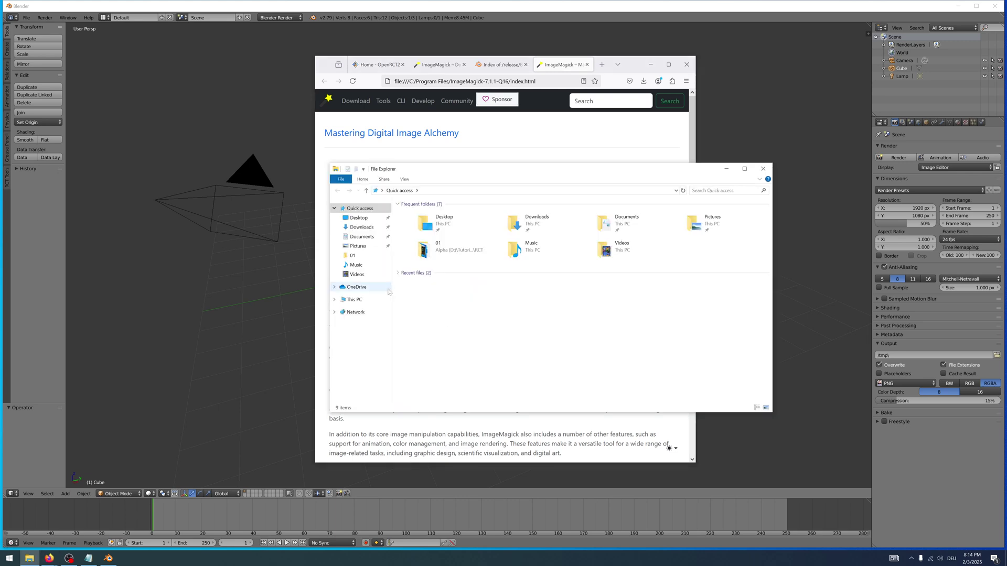
pyautogui.moveTo(356, 286)
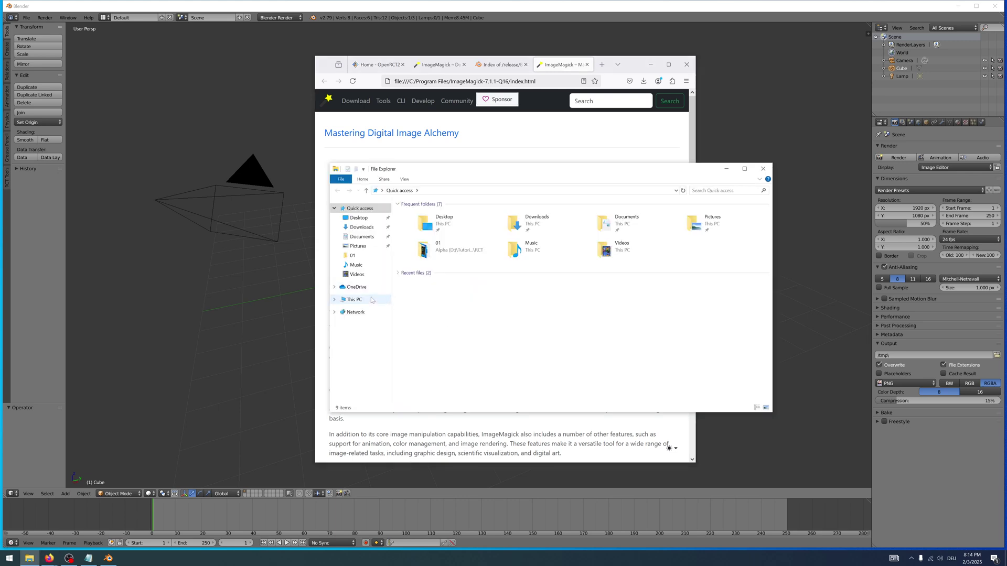
# Browse to C:\Program Files\ImageMagick-7.1.1-Q16 and select its path in the address bar.
pyautogui.click(372, 300)
pyautogui.doubleClick(443, 297)
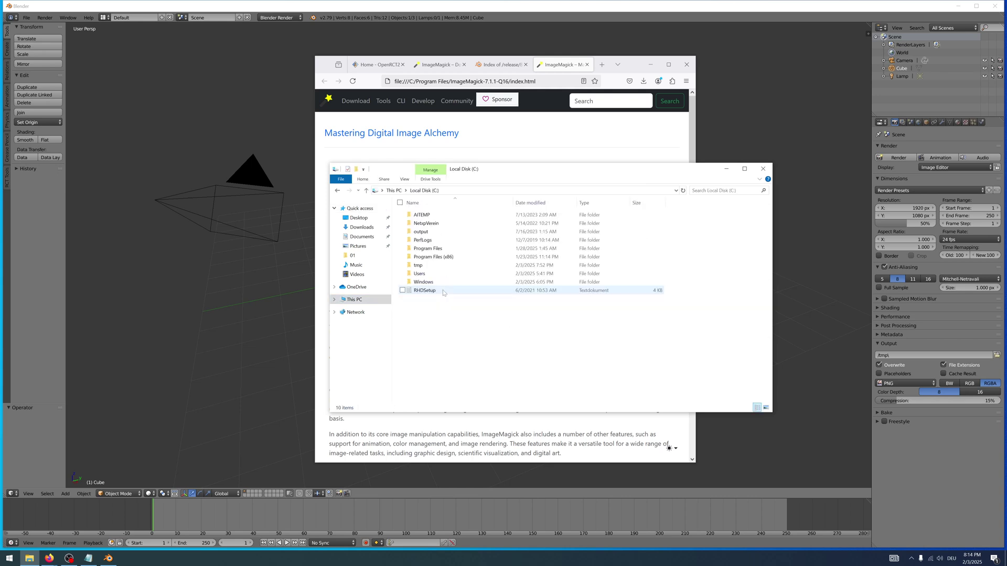
pyautogui.doubleClick(434, 249)
pyautogui.scroll(-3, 438, 260)
pyautogui.scroll(-3, 440, 338)
pyautogui.doubleClick(442, 370)
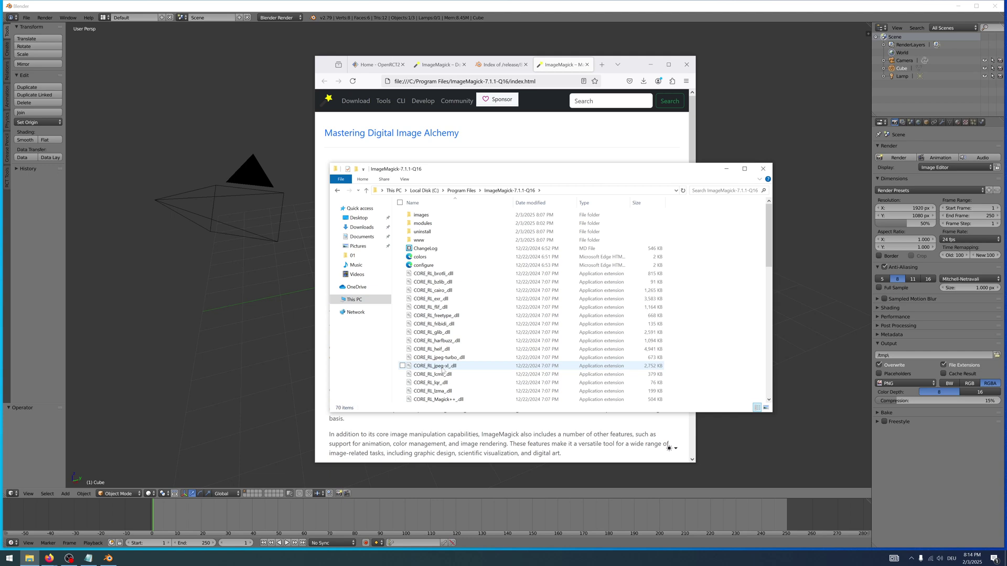
pyautogui.click(543, 191)
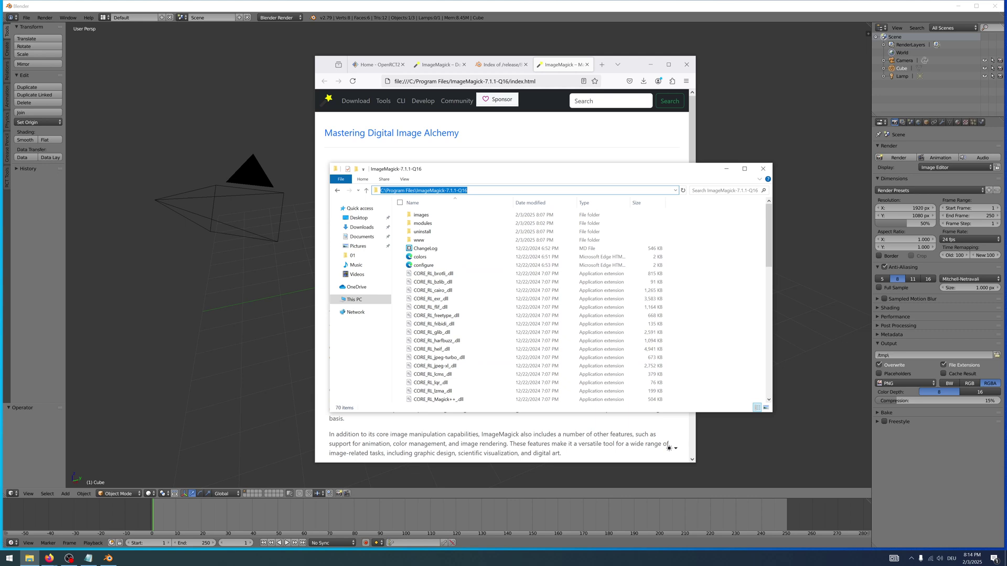
pyautogui.press('Escape')
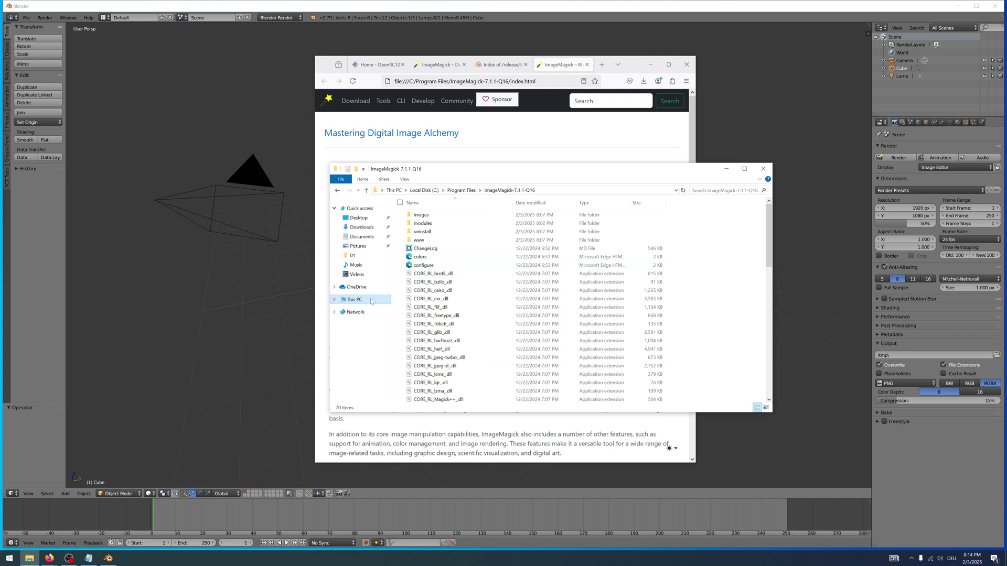
# From This PC's properties, reach Advanced System Settings and its Environment Variables window.
pyautogui.rightClick(371, 301)
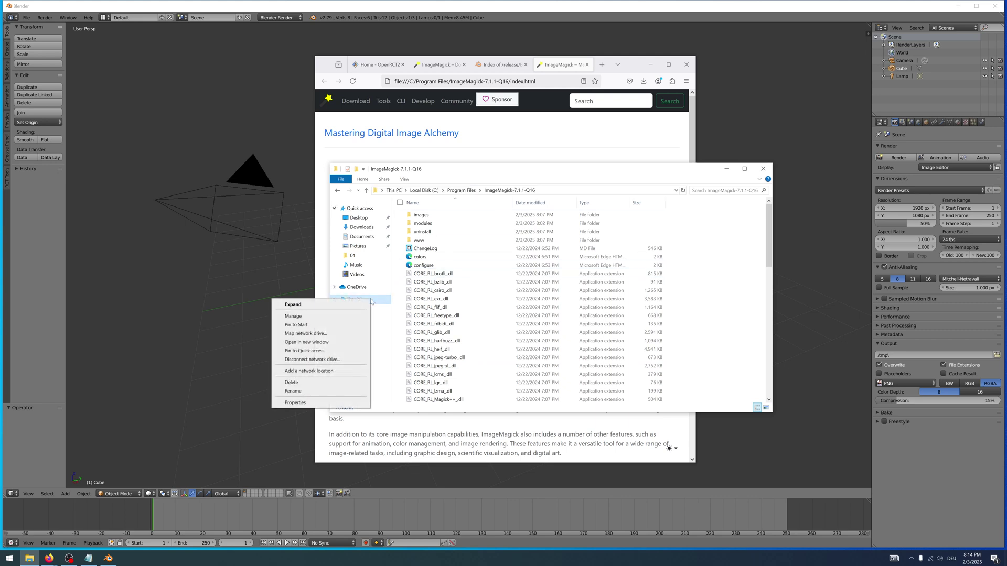
pyautogui.click(318, 403)
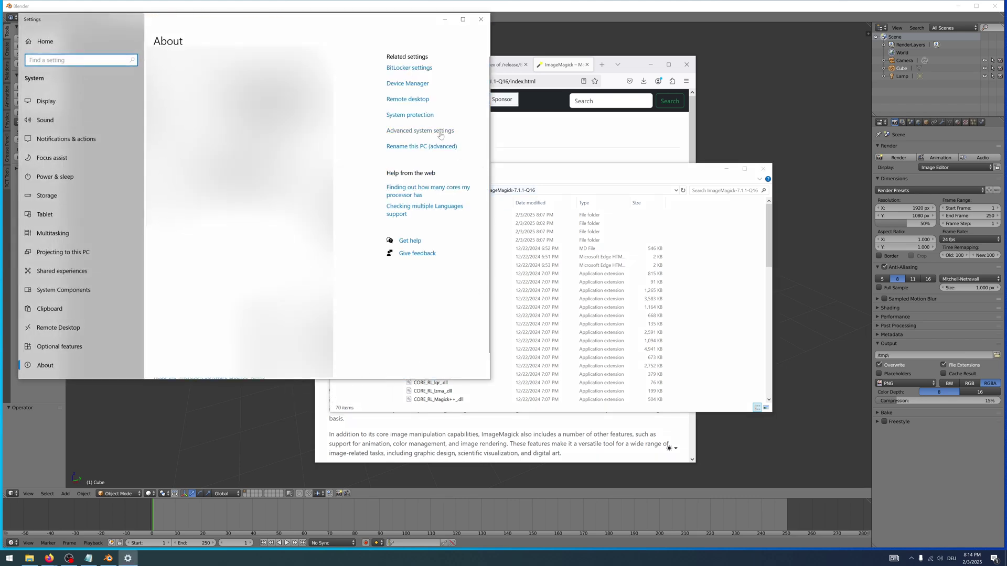
pyautogui.click(441, 136)
pyautogui.moveTo(207, 85)
pyautogui.mouseDown()
pyautogui.moveTo(483, 172)
pyautogui.moveTo(242, 194)
pyautogui.mouseUp()
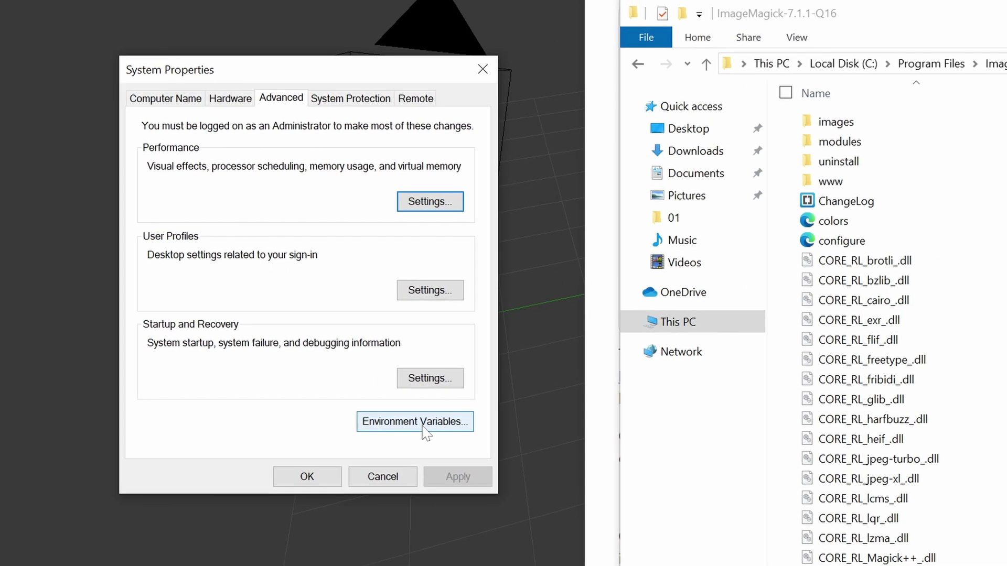
pyautogui.click(564, 438)
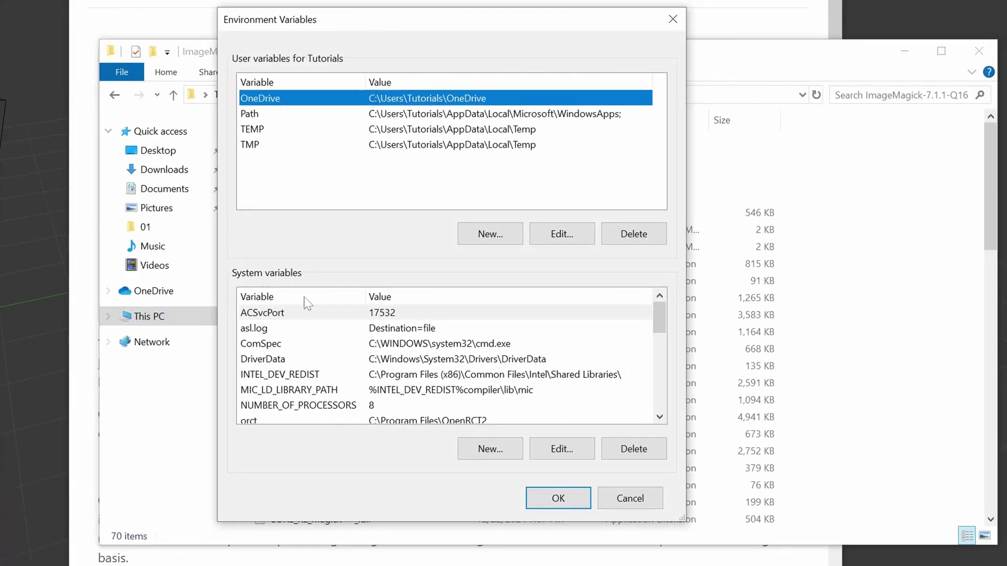
pyautogui.moveTo(658, 319); pyautogui.dragTo(657, 340)
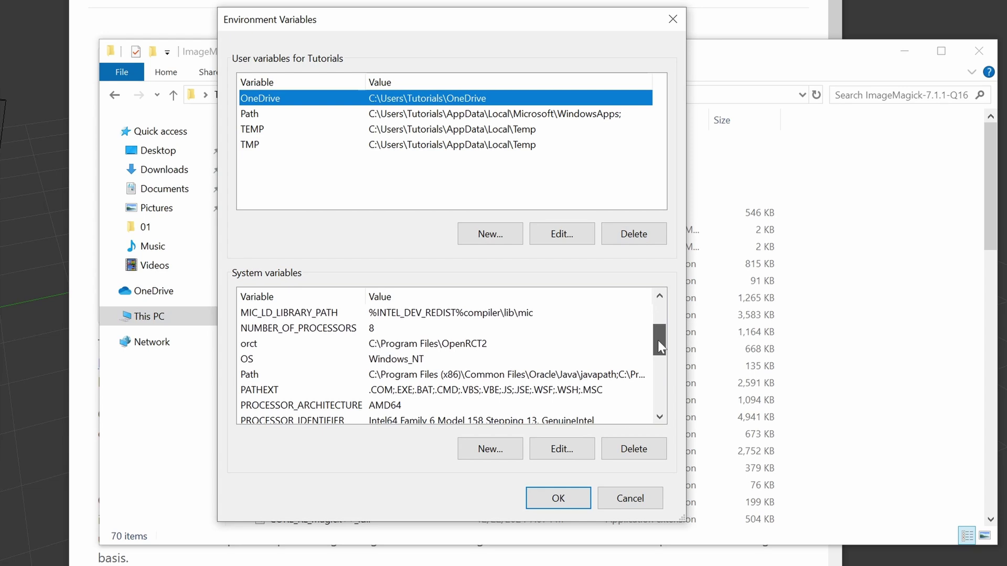
# Add C:\Program Files\ImageMagick-7.1.1-Q16 as a new entry in the system Path variable.
pyautogui.click(256, 376)
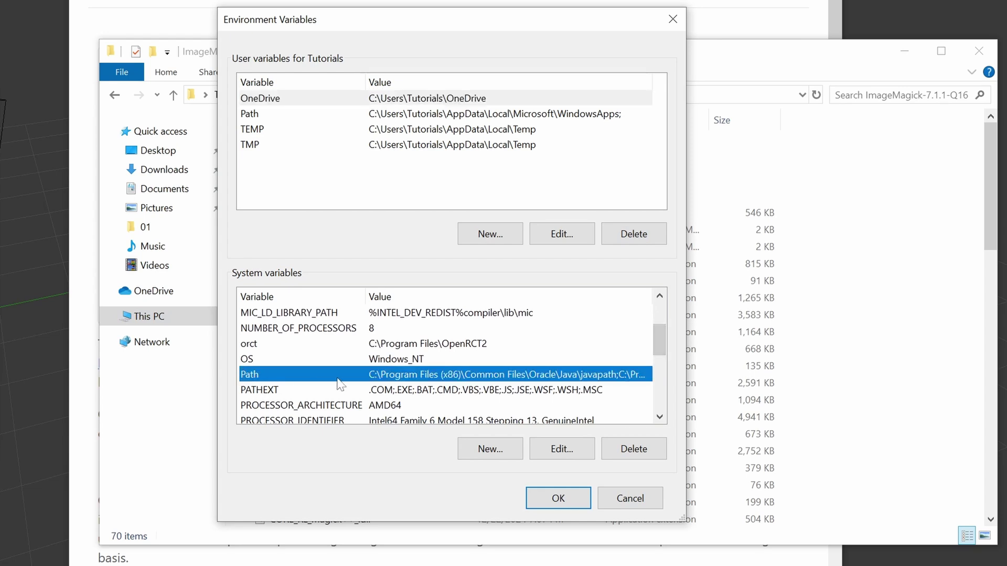
pyautogui.click(571, 451)
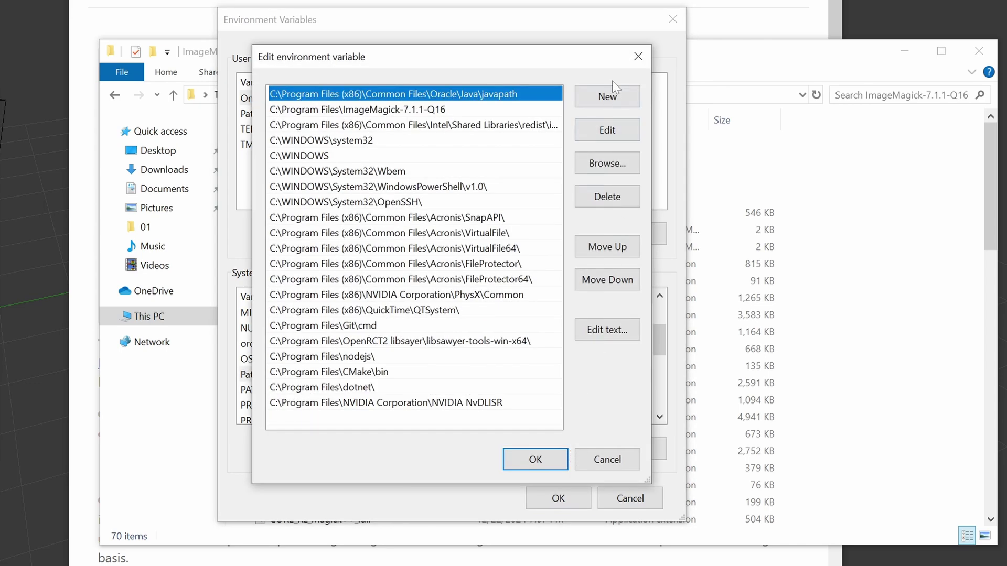
pyautogui.click(609, 97)
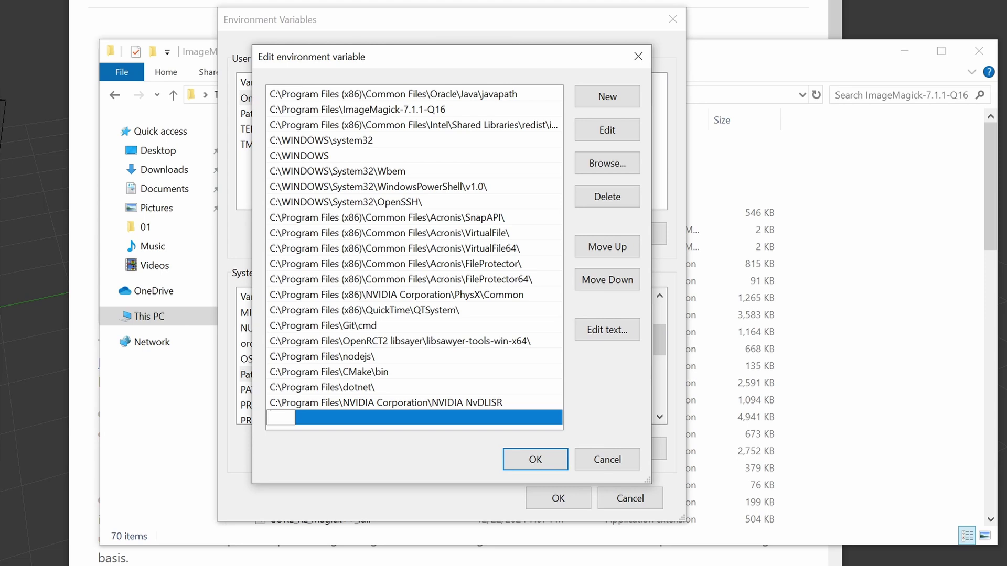
pyautogui.write('C:\\Program Files\\ImageMagick-7.1.1-Q16')
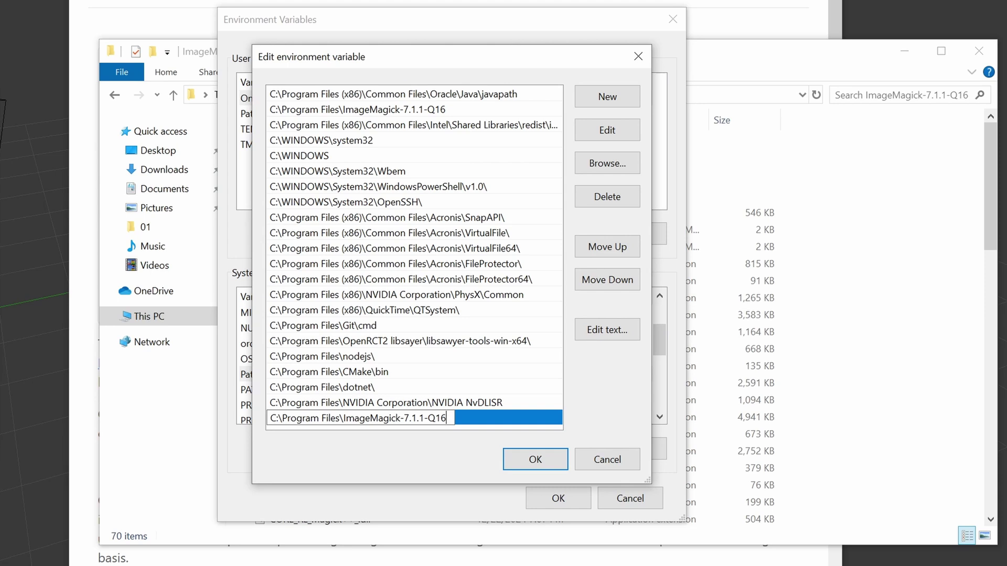
pyautogui.click(543, 464)
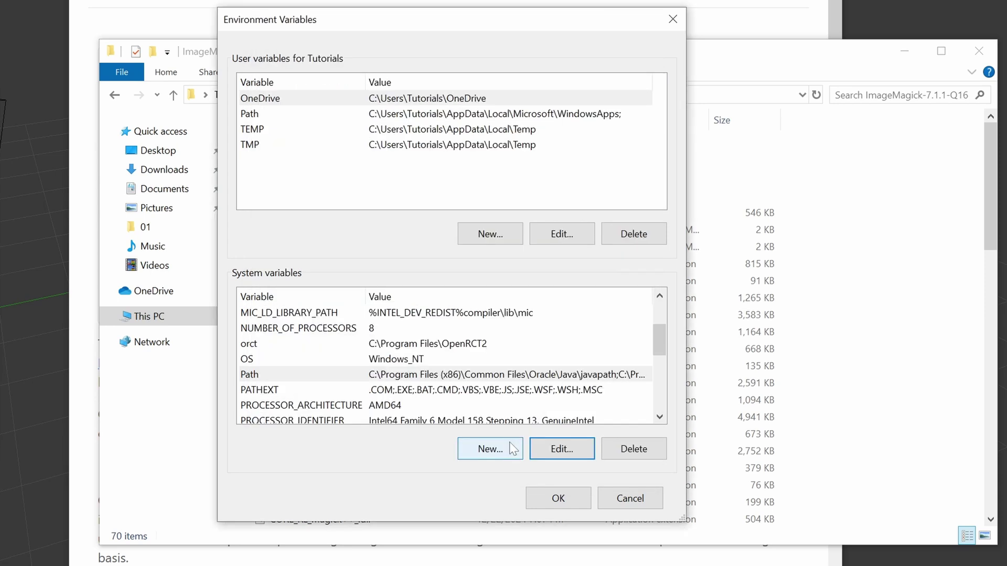
# Apply the environment variable changes and close the folder and System Properties windows.
pyautogui.click(550, 501)
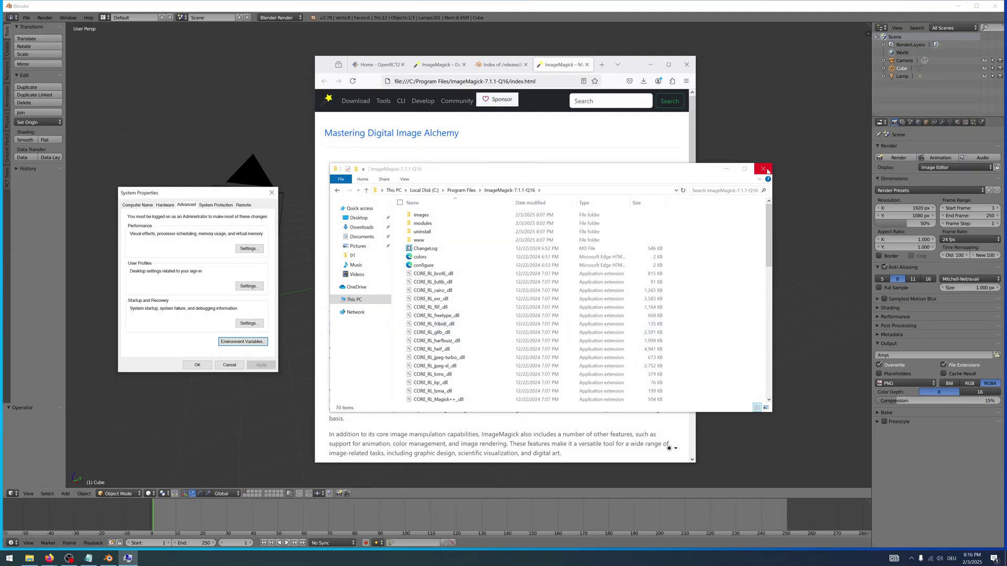
pyautogui.click(768, 171)
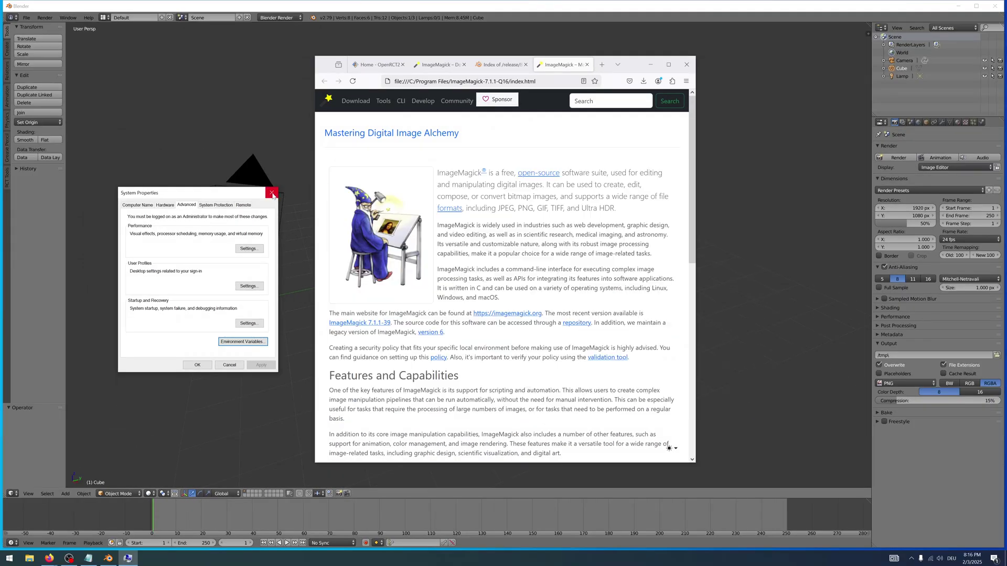
pyautogui.click(197, 366)
# Bring Blender forward, start Save As, and create a new folder named 01.
pyautogui.click(651, 65)
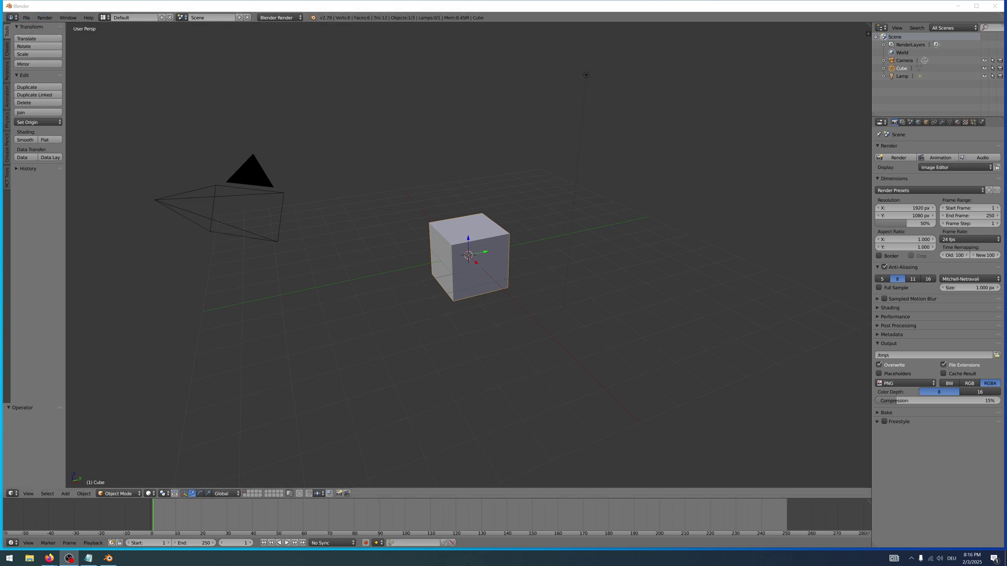
pyautogui.click(28, 18)
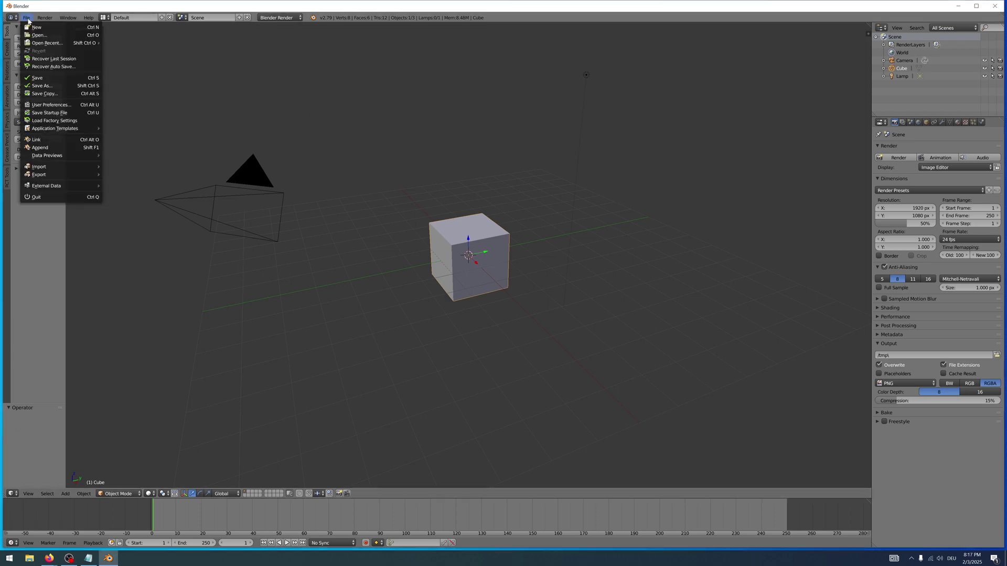
pyautogui.click(41, 85)
pyautogui.click(67, 28)
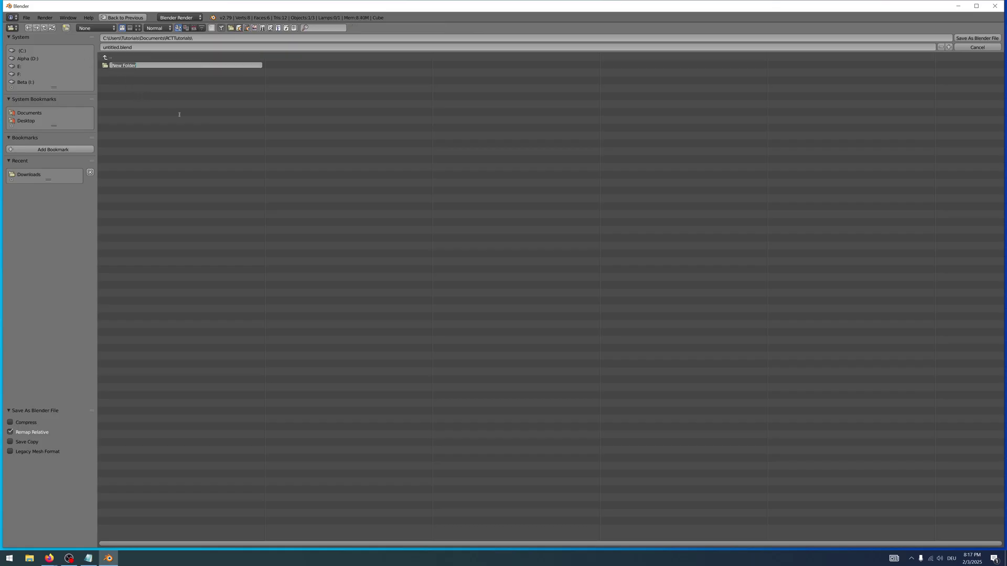
pyautogui.write('01')
pyautogui.press('Return')
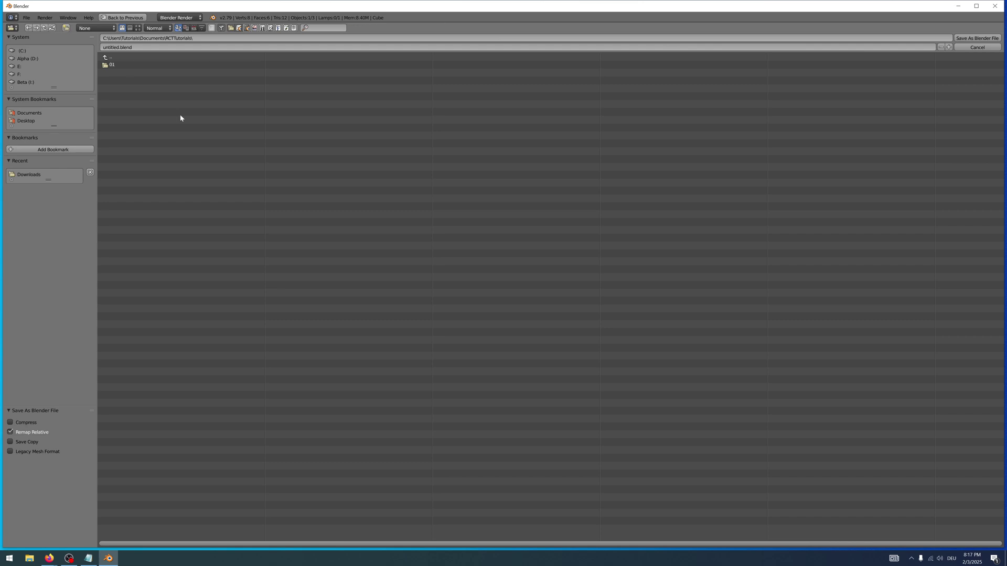
# Save the scene as First_Test_V001.blend inside folder 01.
pyautogui.click(132, 64)
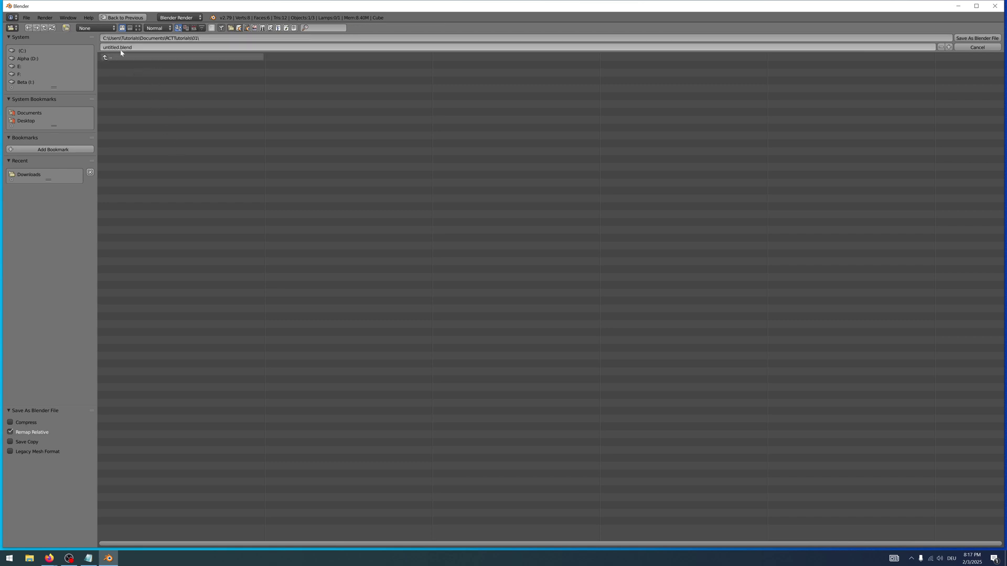
pyautogui.click(121, 48)
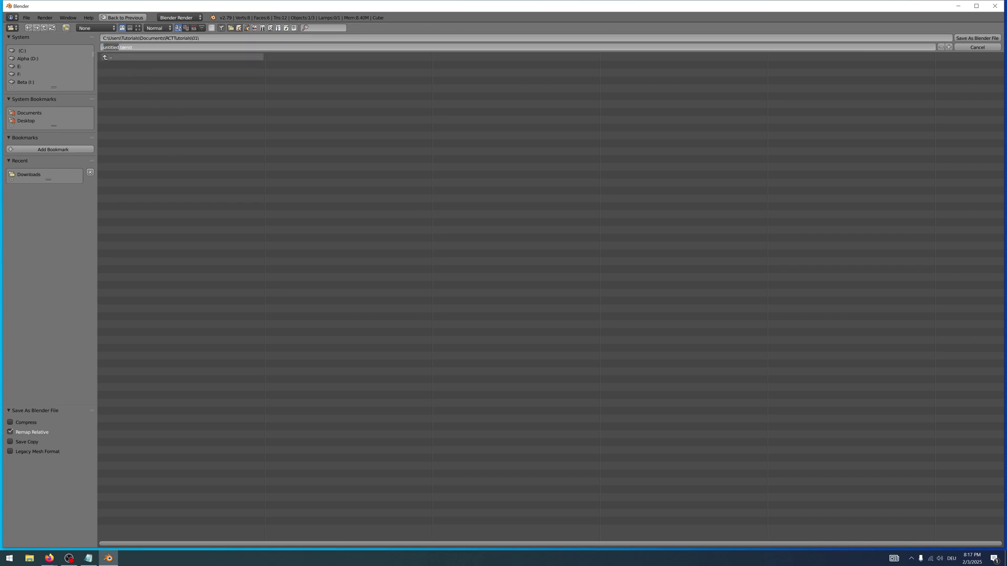
pyautogui.write('F')
pyautogui.write('t_Test_V001')
pyautogui.press('Return')
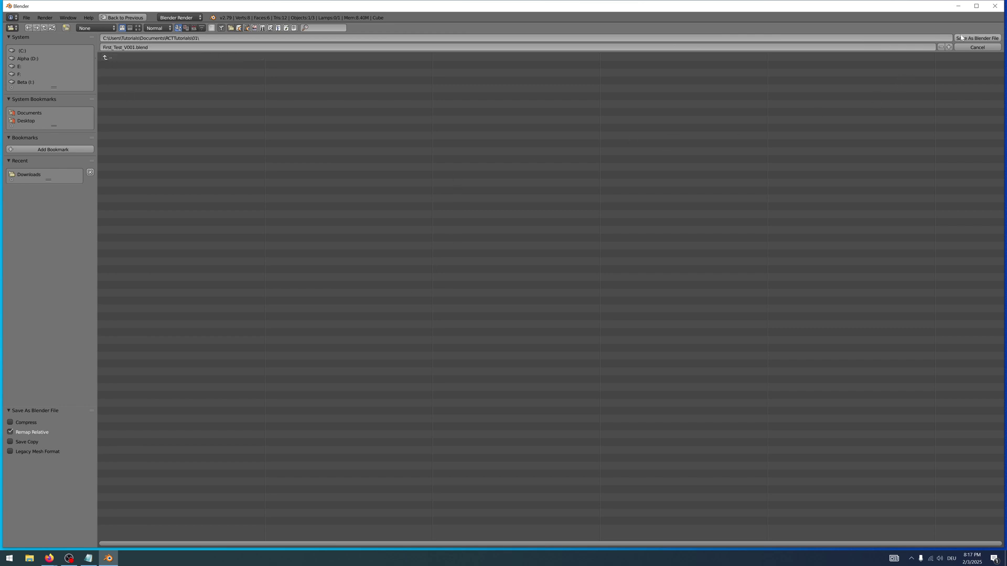
pyautogui.click(977, 38)
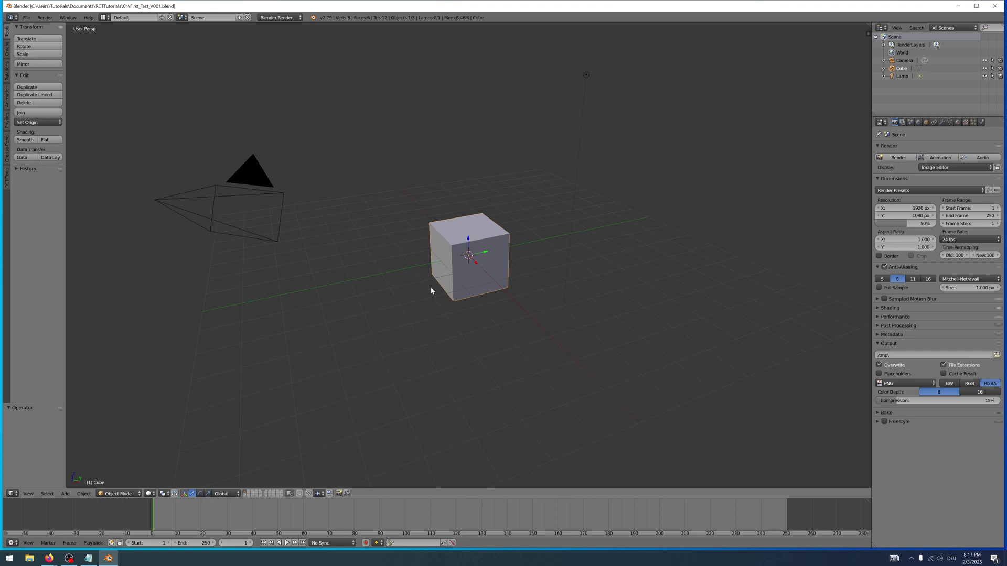
# Run Initialize / Repair in the RCT Tools tab and confirm rebuilding the base scene.
pyautogui.click(9, 189)
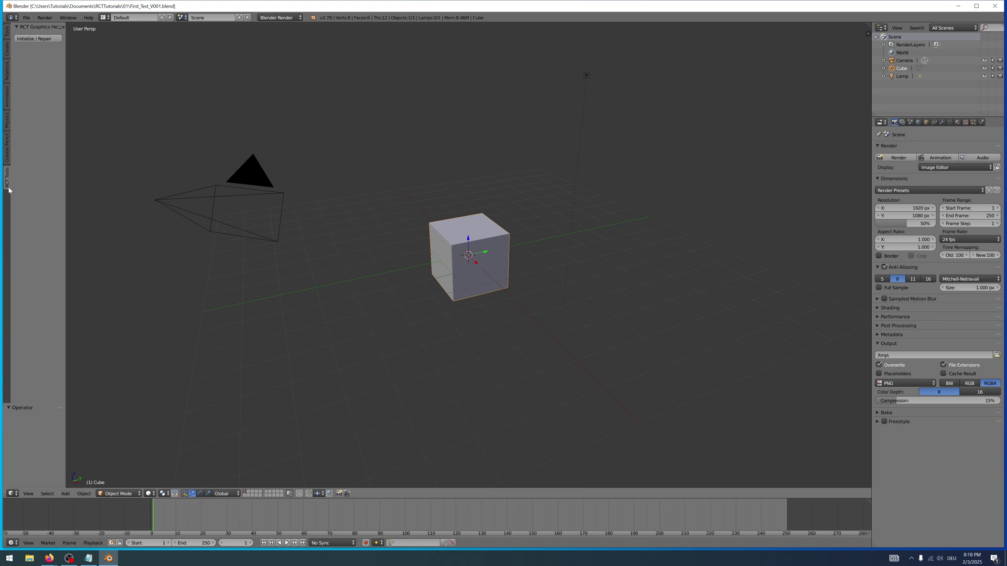
pyautogui.press('t')
pyautogui.press('t')
pyautogui.keyDown('ctrl'); pyautogui.scroll(2, 6, 100); pyautogui.keyUp('ctrl')
pyautogui.keyDown('ctrl'); pyautogui.scroll(2, 7, 100); pyautogui.keyUp('ctrl')
pyautogui.keyDown('ctrl'); pyautogui.scroll(2, 6, 100); pyautogui.keyUp('ctrl')
pyautogui.keyDown('ctrl'); pyautogui.scroll(2, 6, 100); pyautogui.keyUp('ctrl')
pyautogui.keyDown('ctrl'); pyautogui.scroll(-5, 6, 100); pyautogui.keyUp('ctrl')
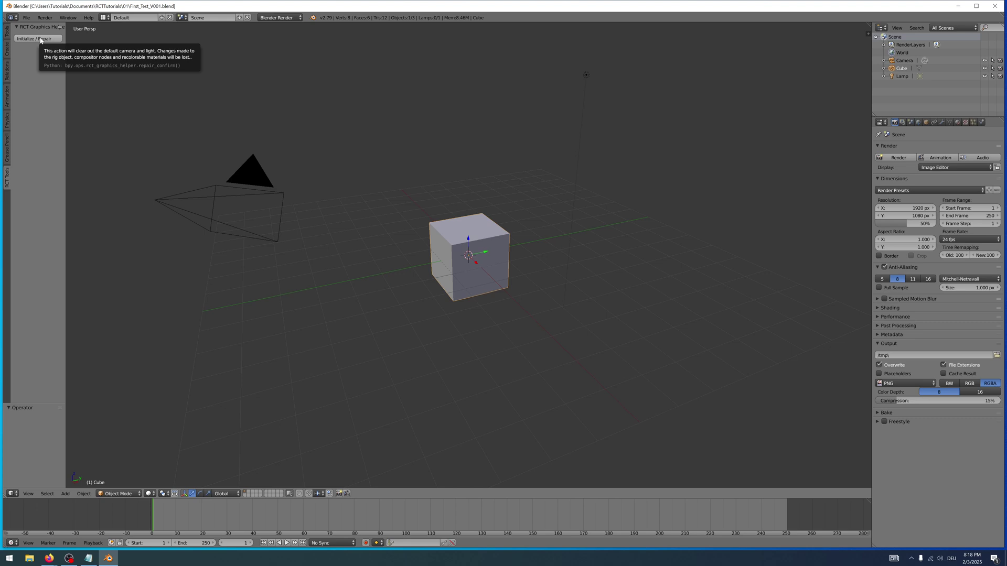
pyautogui.click(40, 39)
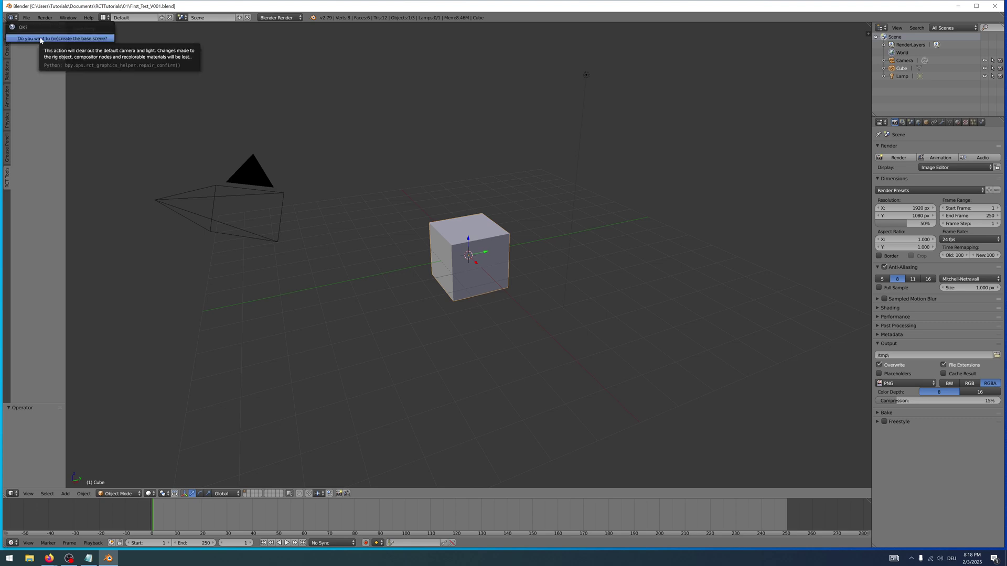
pyautogui.click(40, 39)
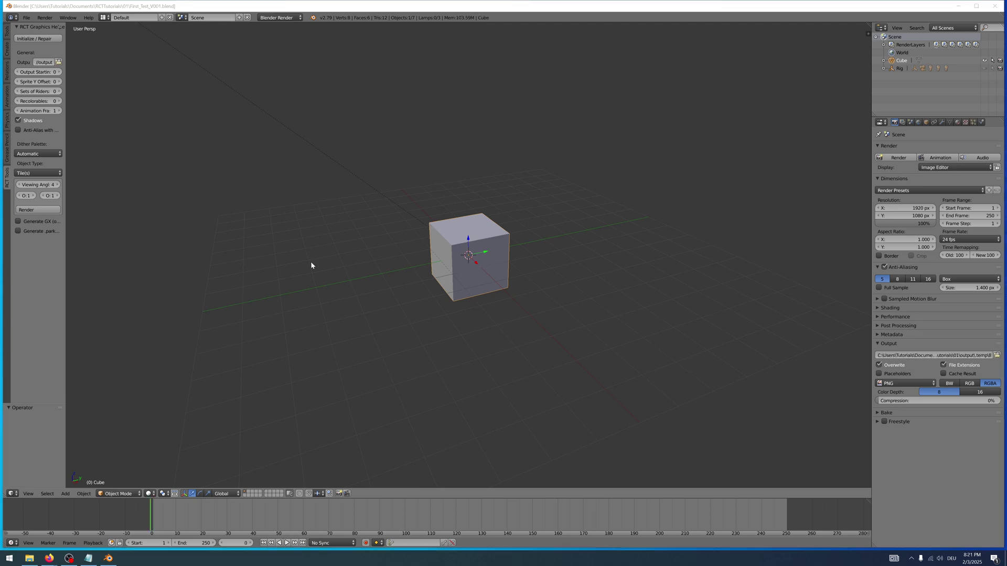
# Open RCTTutorials\01 in File Explorer, then place Explorer and Blender side by side.
pyautogui.click(29, 559)
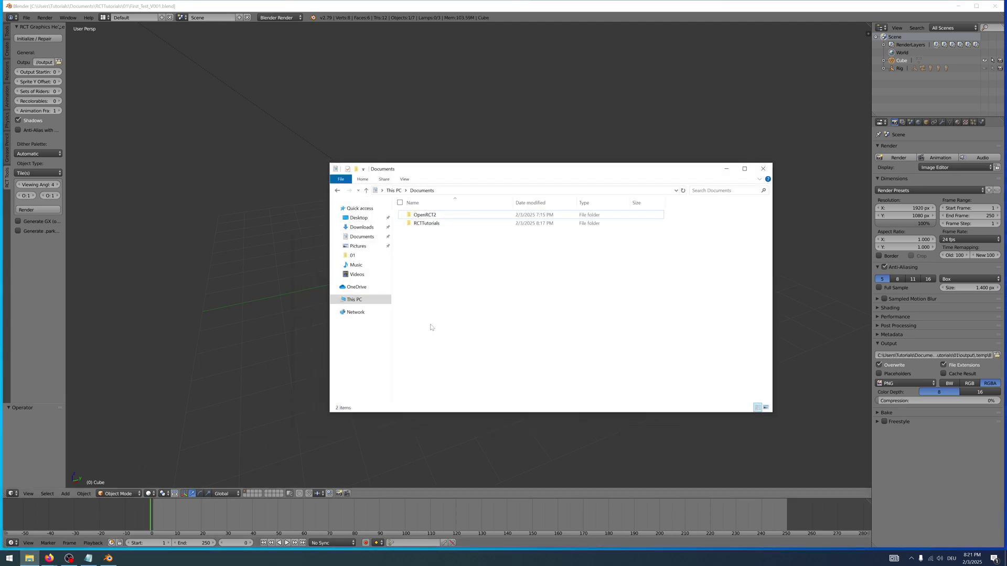
pyautogui.doubleClick(438, 223)
pyautogui.doubleClick(429, 216)
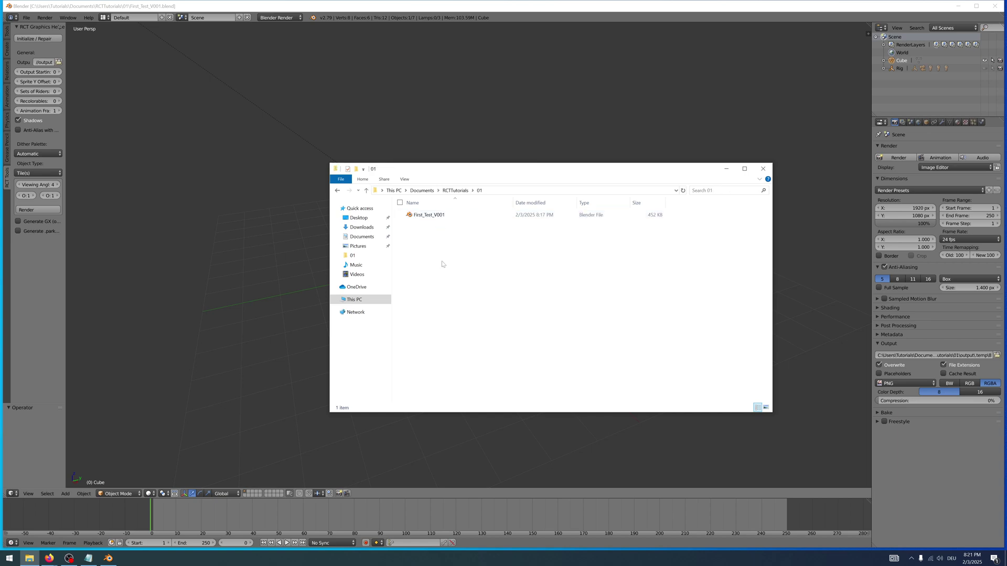
pyautogui.moveTo(474, 172)
pyautogui.mouseDown()
pyautogui.moveTo(923, 261)
pyautogui.moveTo(1005, 252)
pyautogui.mouseUp()
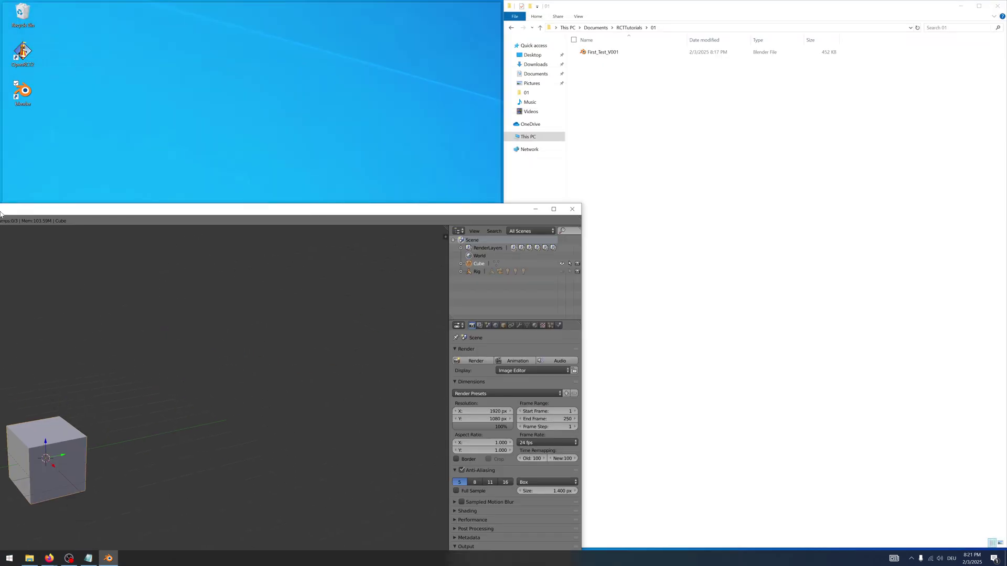
pyautogui.moveTo(422, 9); pyautogui.dragTo(2, 229)
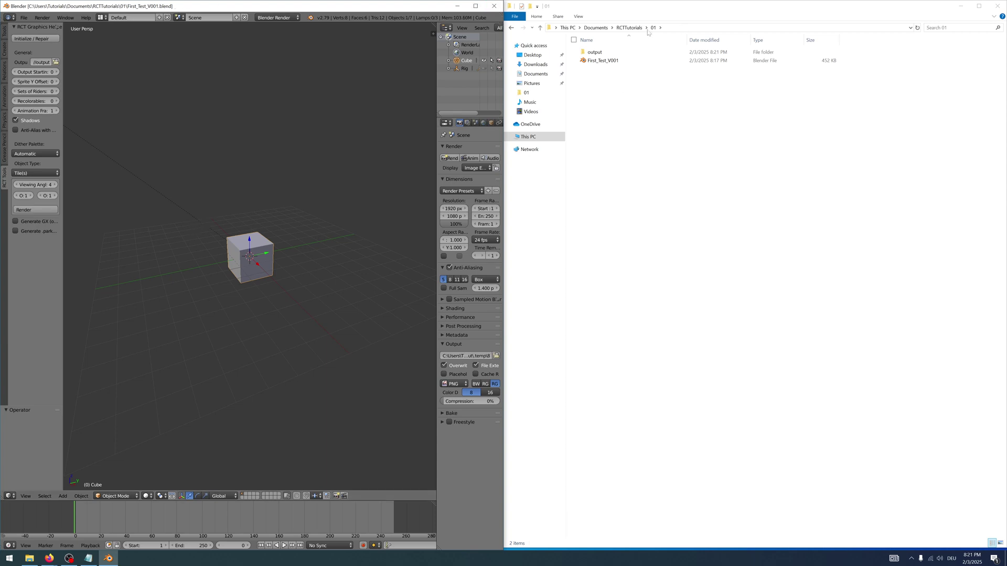
# Open output > sprites and select all four rendered sprite files, sprite_0 to sprite_3.
pyautogui.doubleClick(610, 52)
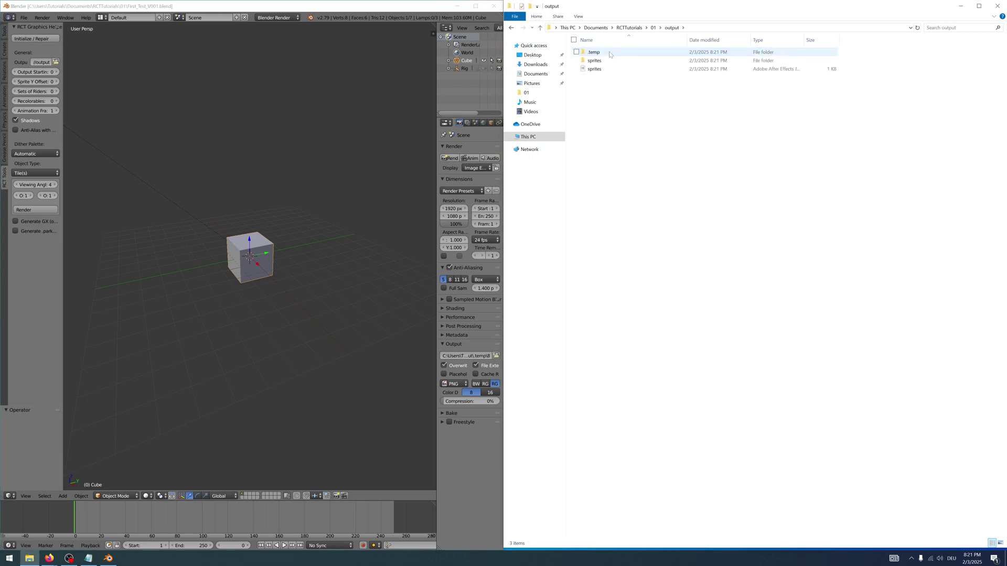
pyautogui.doubleClick(605, 62)
pyautogui.hotkey('ctrl', 'a')
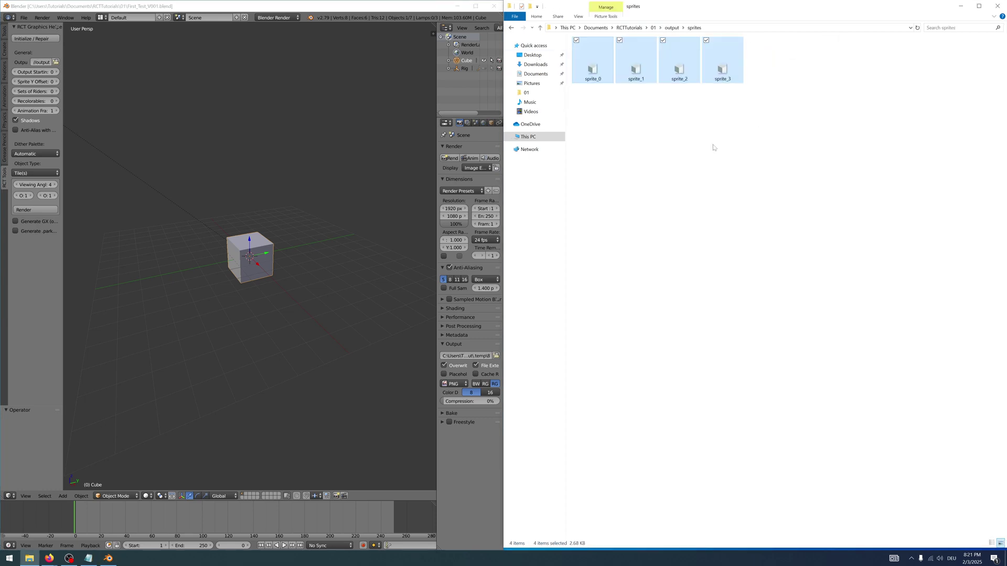